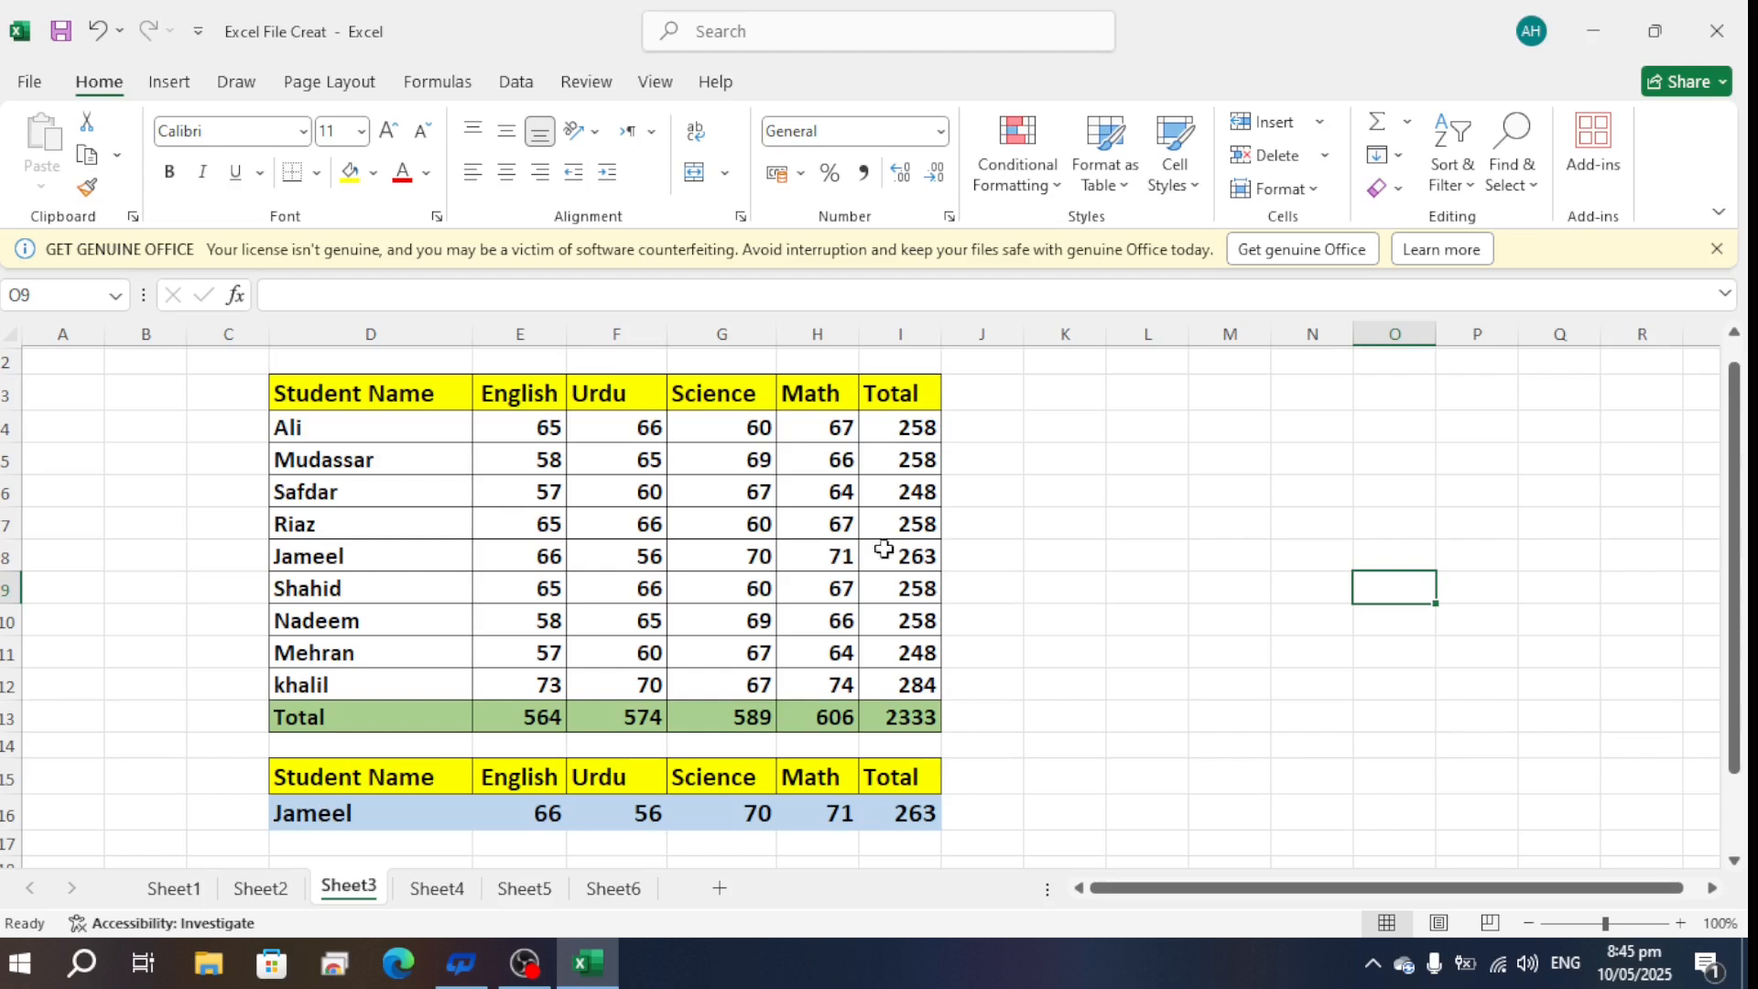
Copy the range D3:I16 containing both student marks tables and select cell K3 as the paste destination
left_click_drag(416, 395, 881, 798)
key("ctrl+c")
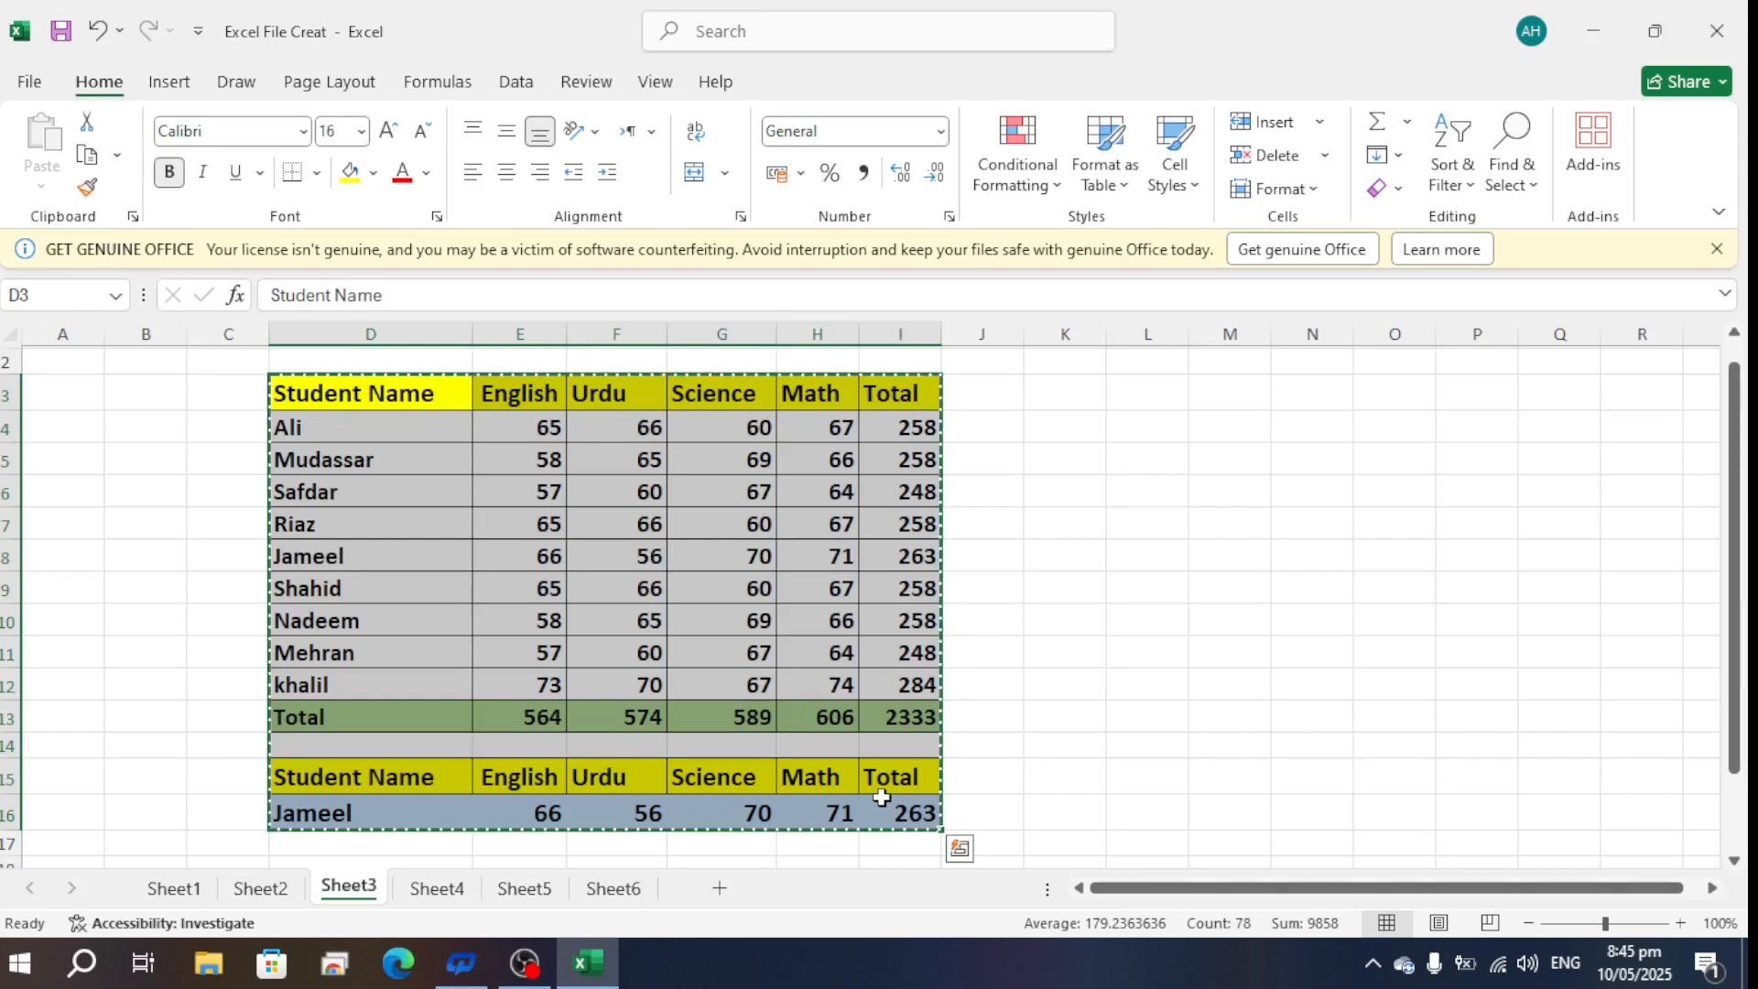
key("ctrl+q")
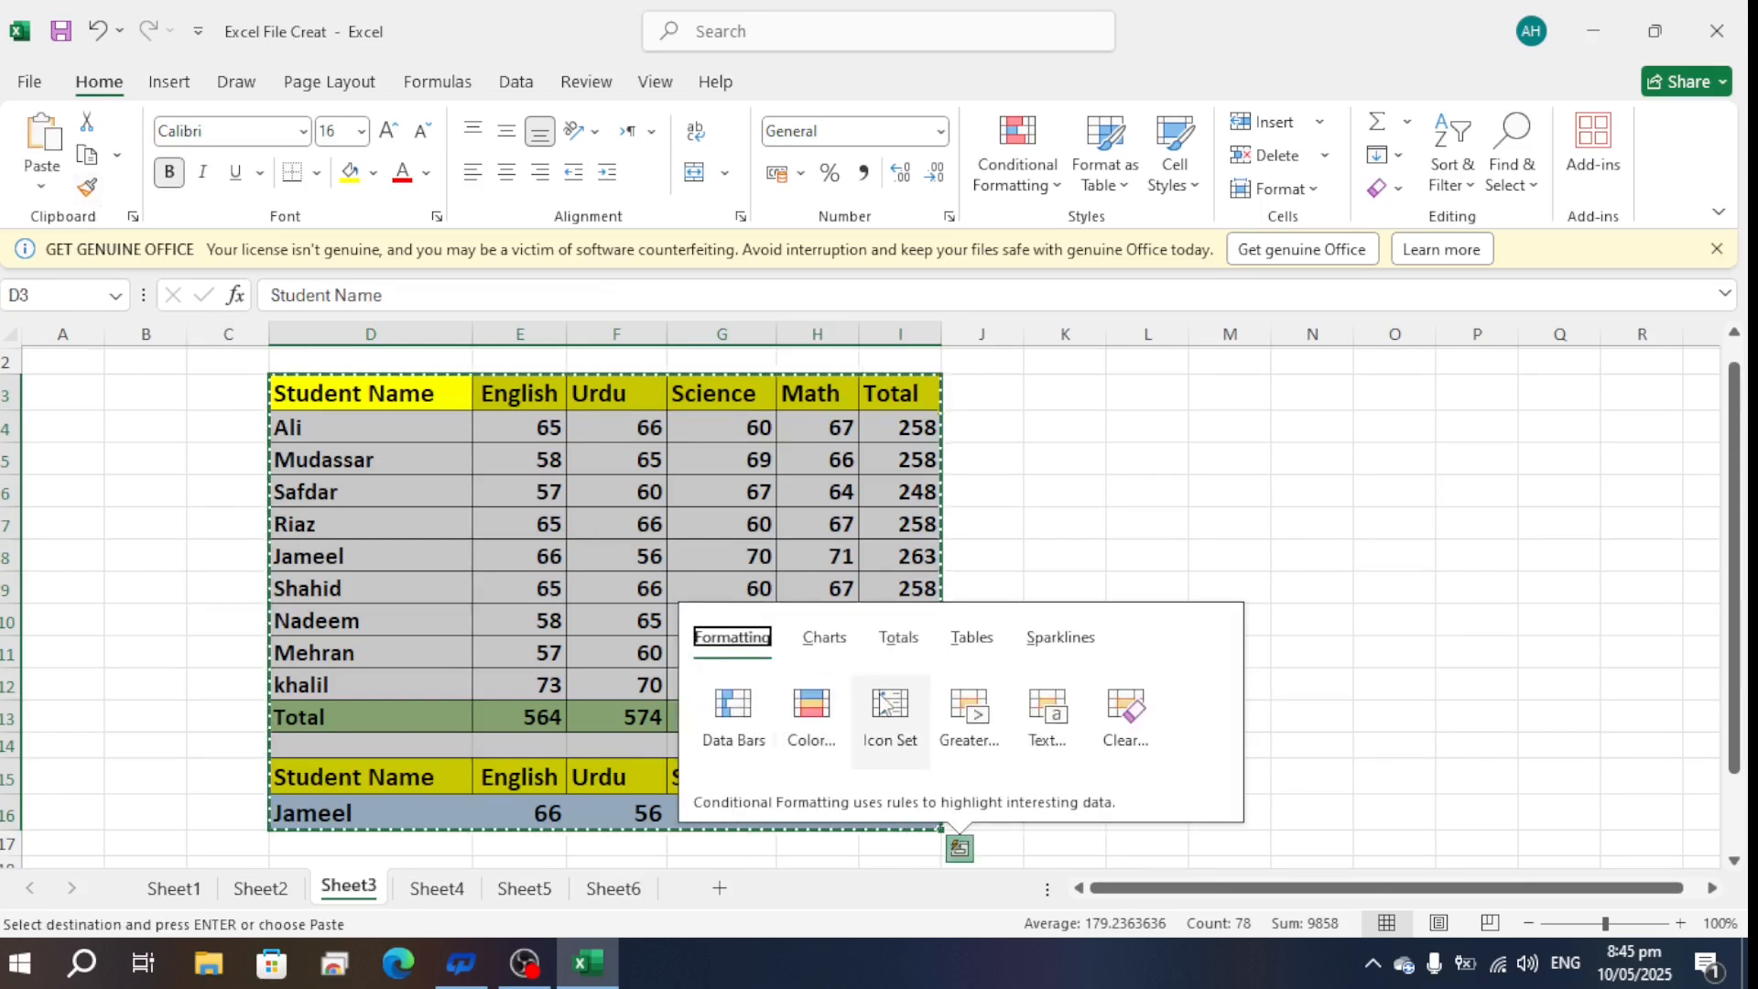
left_click(41, 187)
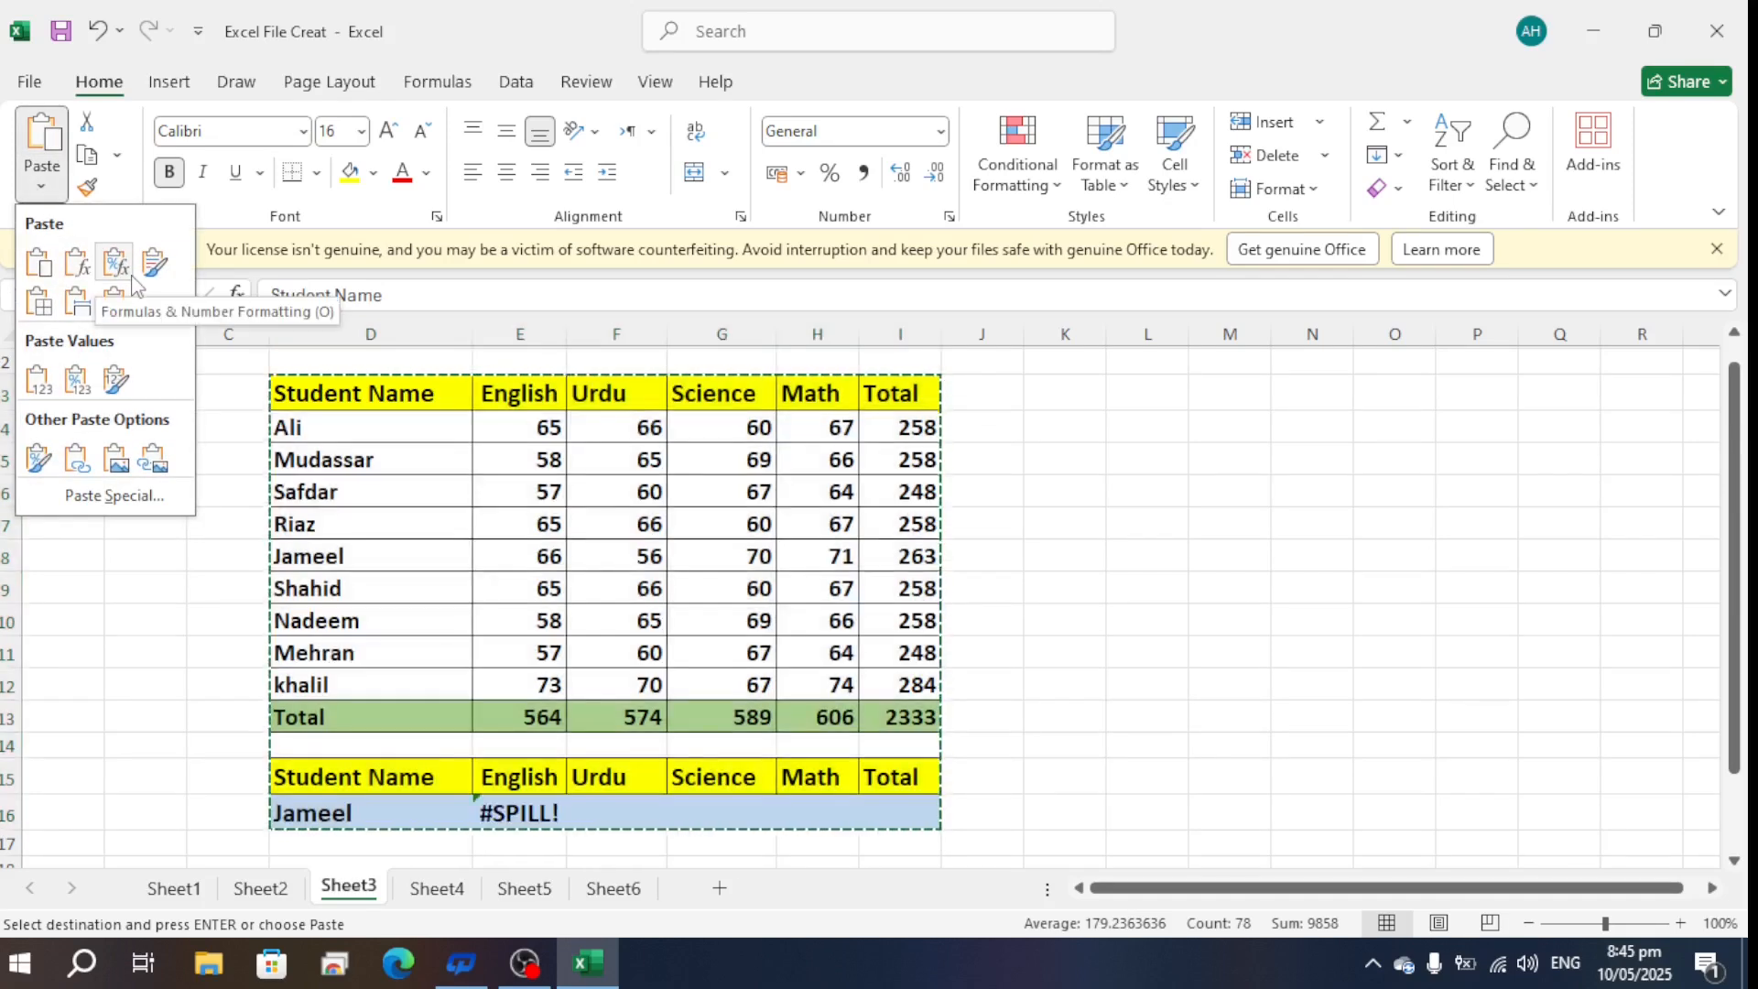
left_click(1083, 394)
left_click(1083, 394)
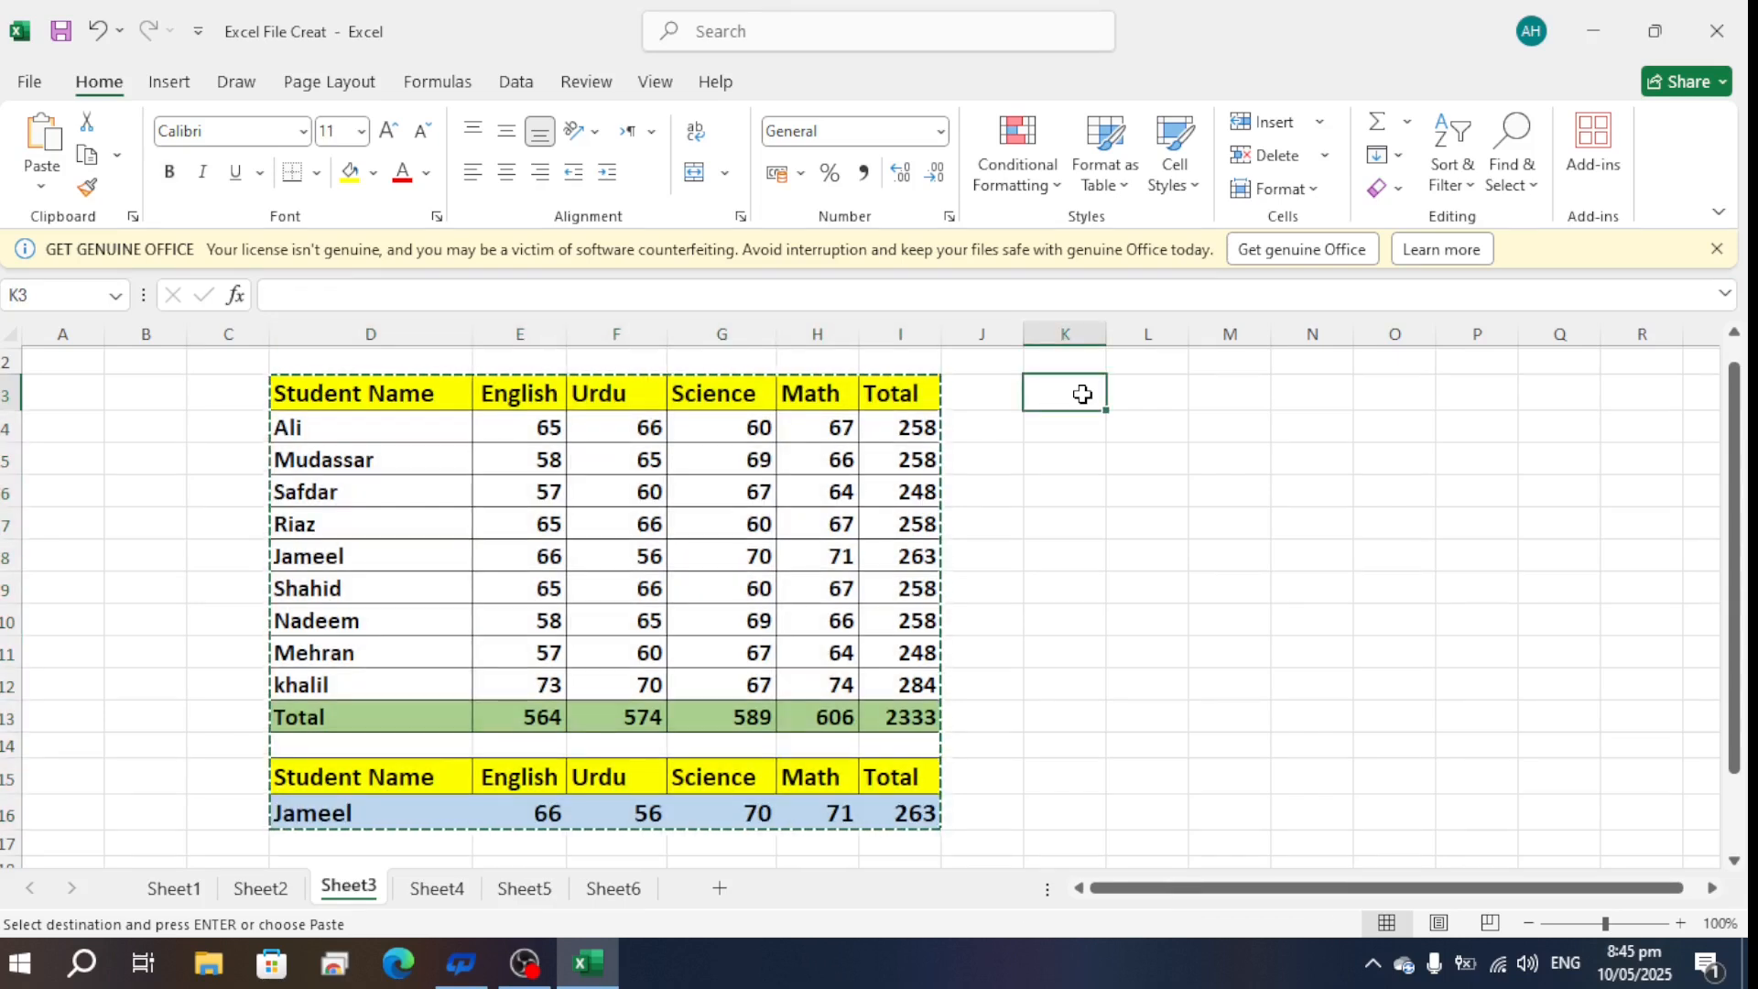
Paste the copied tables at K3 with the standard Paste option and undo the paste
left_click(45, 179)
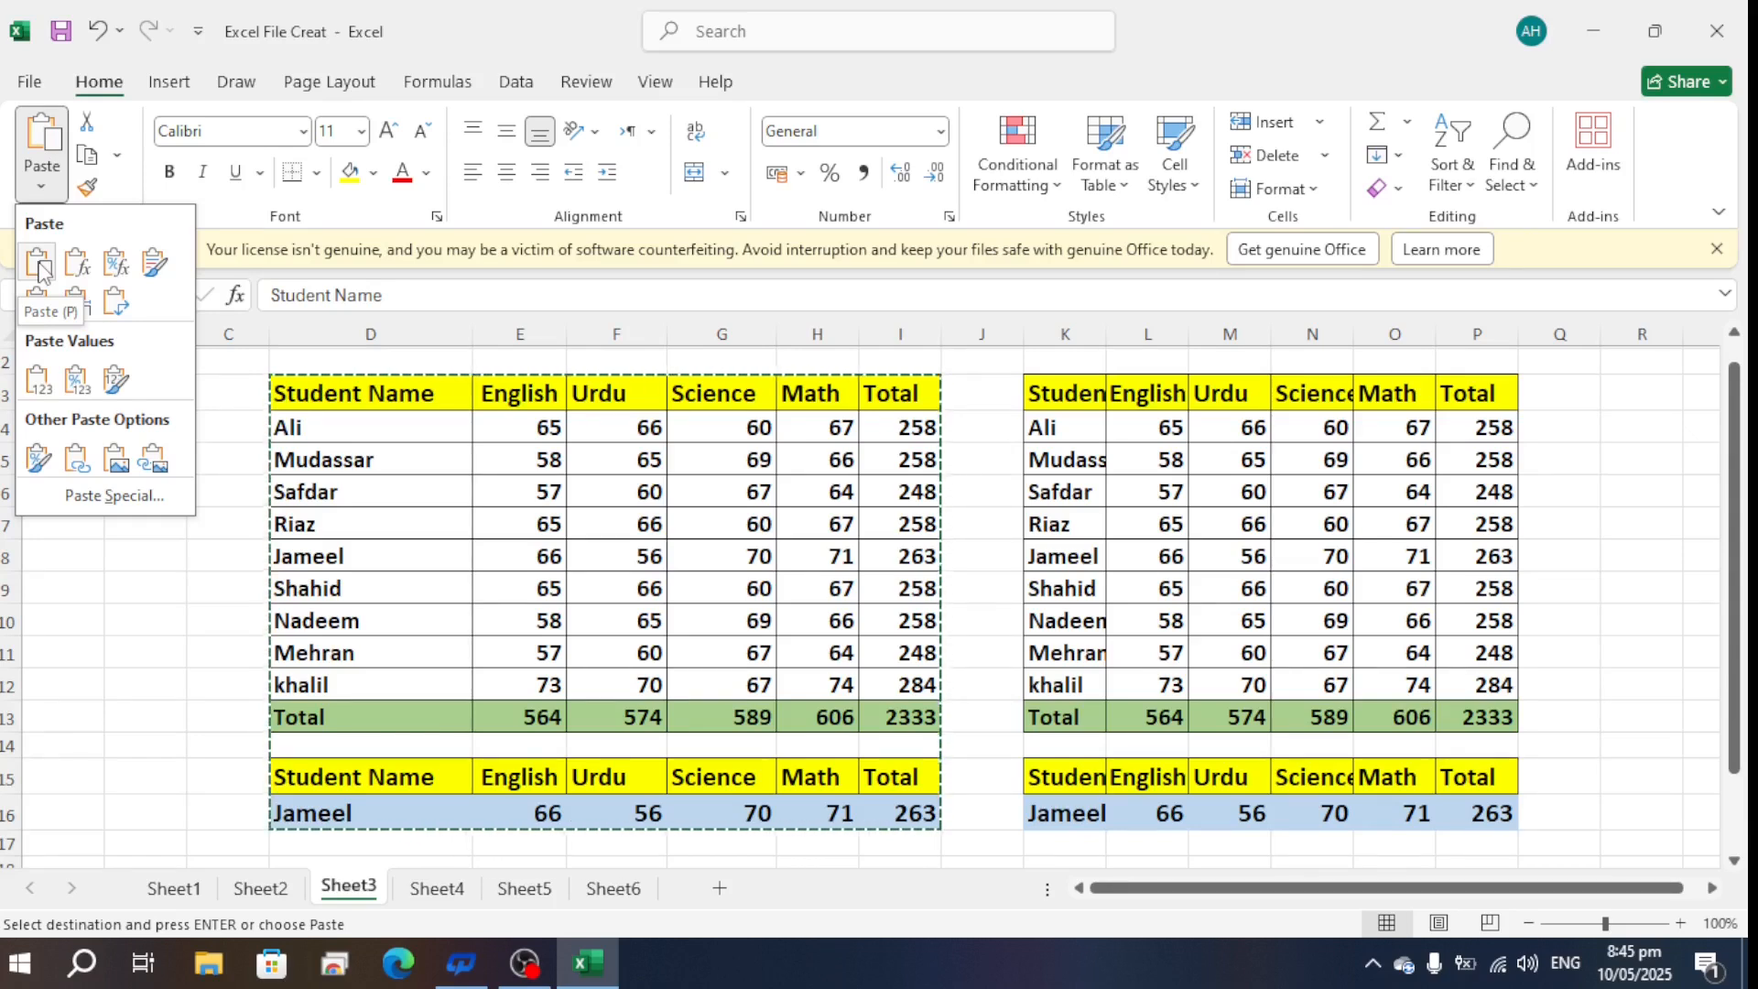
left_click(40, 266)
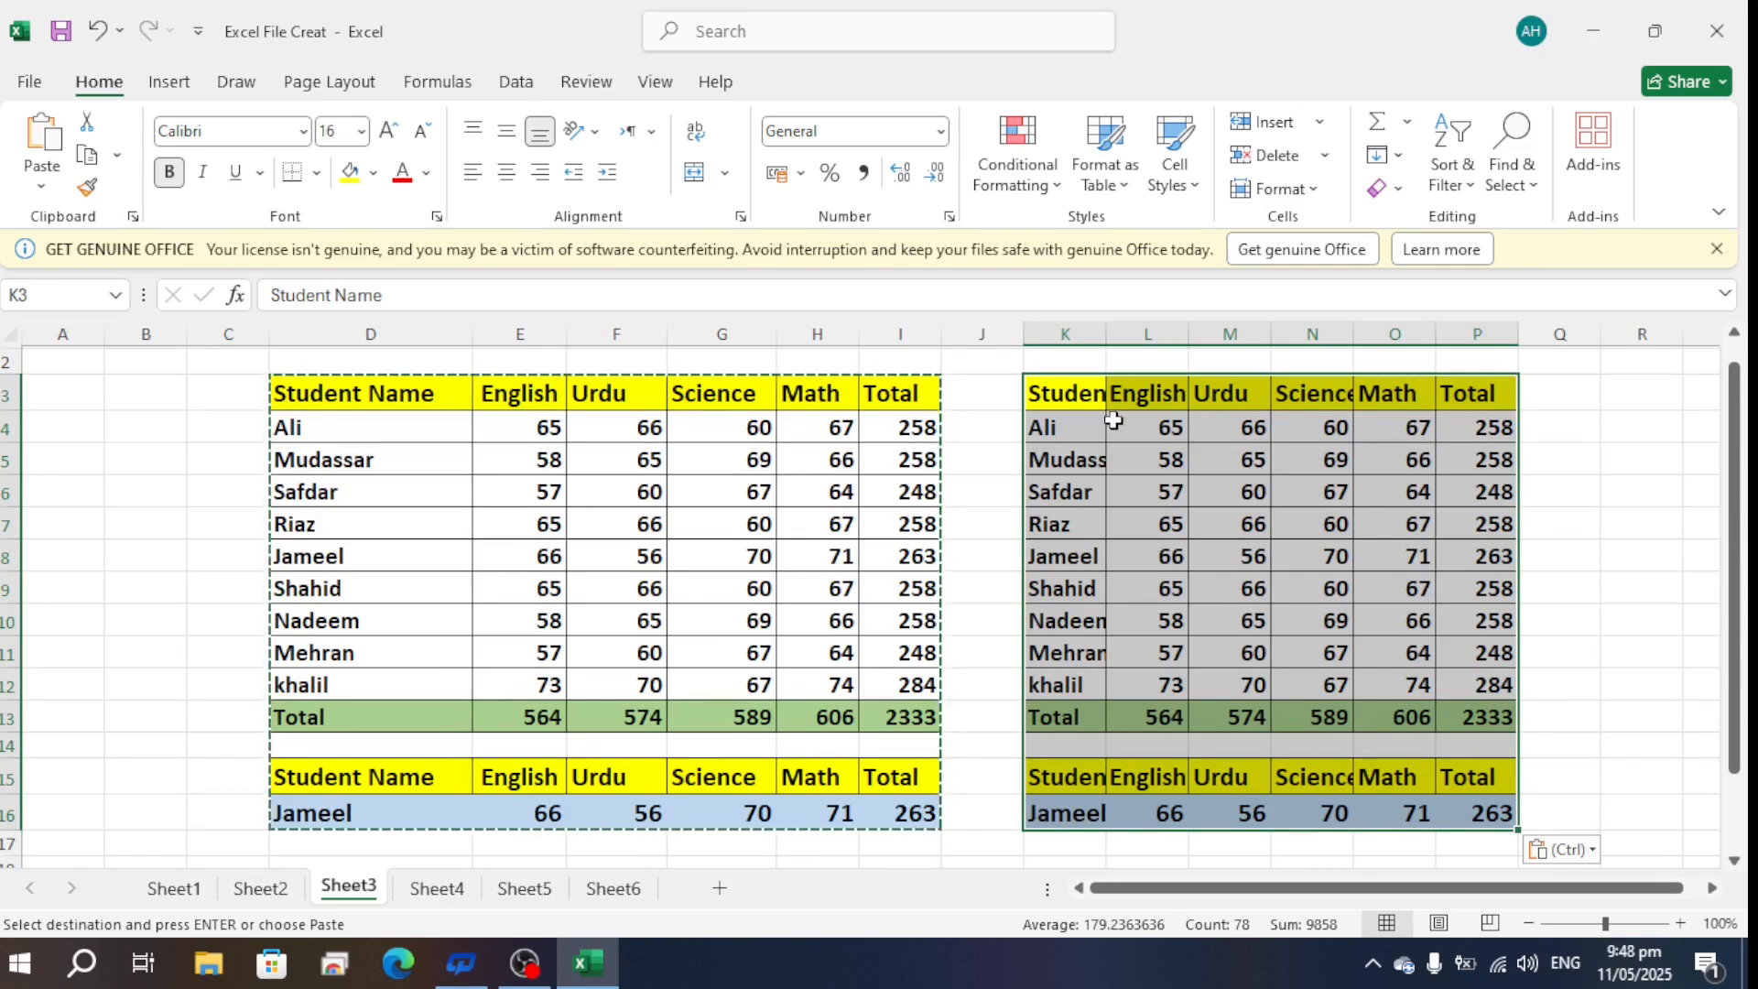
key("ctrl+z")
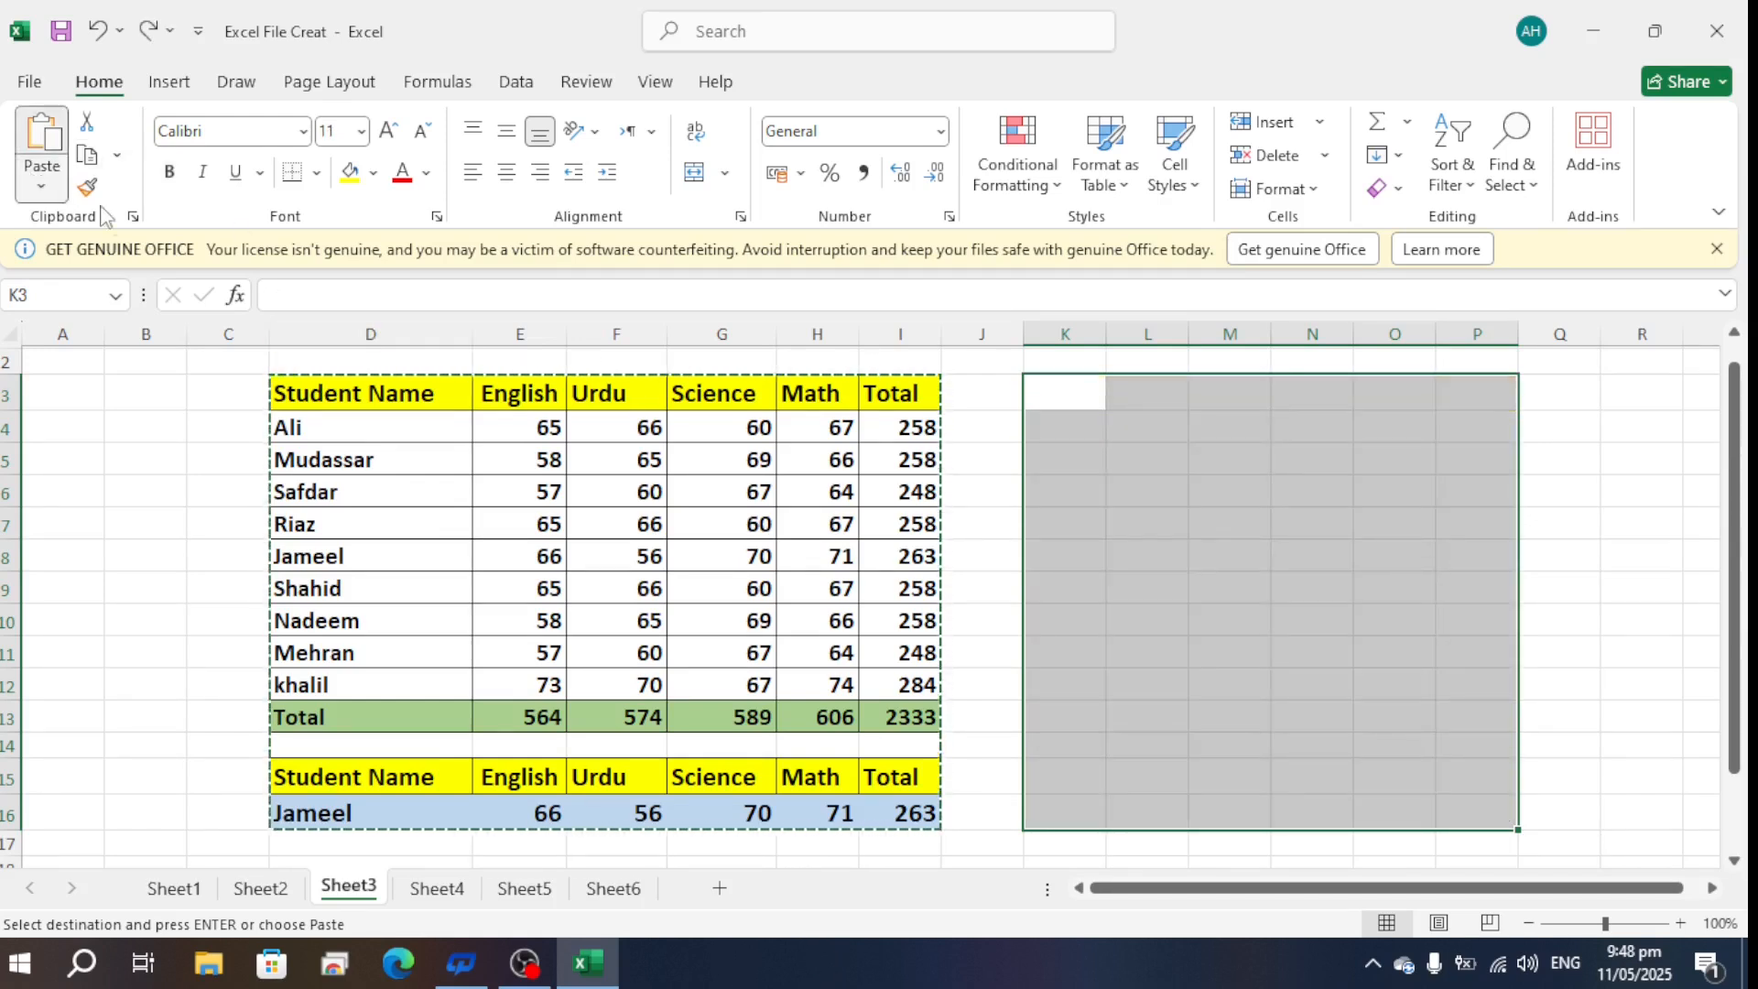
Try the Formulas paste option at K3, inspect the formulas in L16 and P4, and undo back to empty cells
left_click(42, 183)
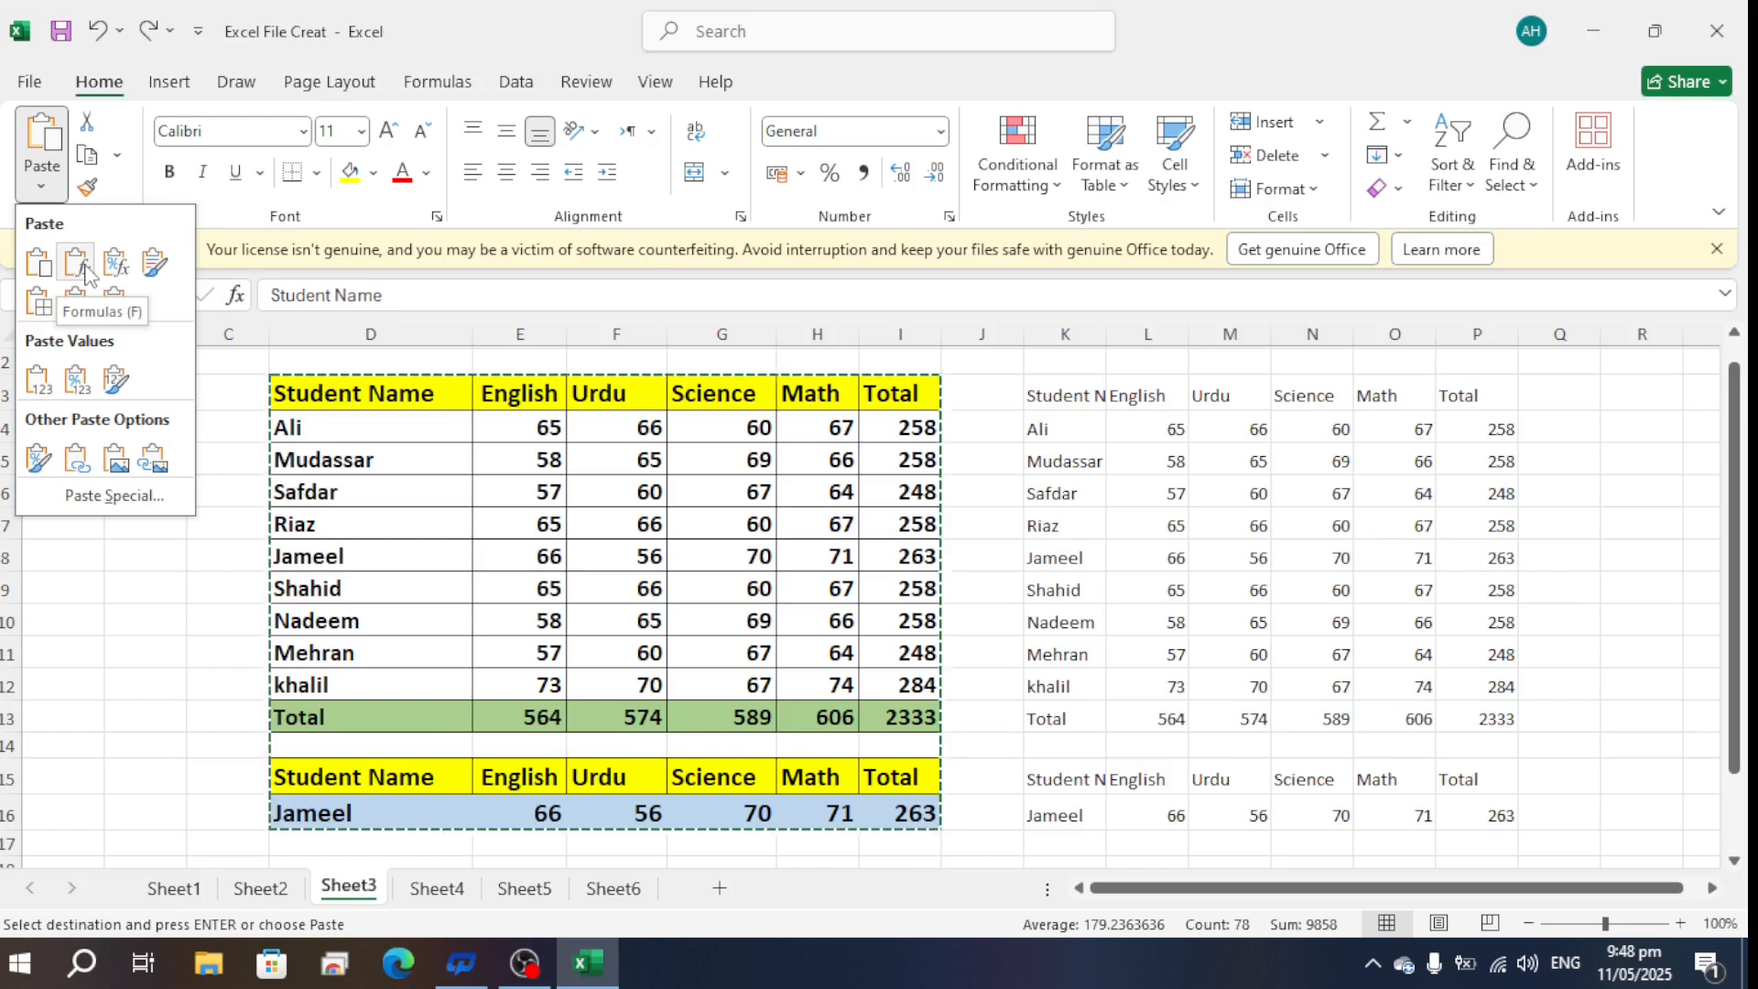
left_click(81, 265)
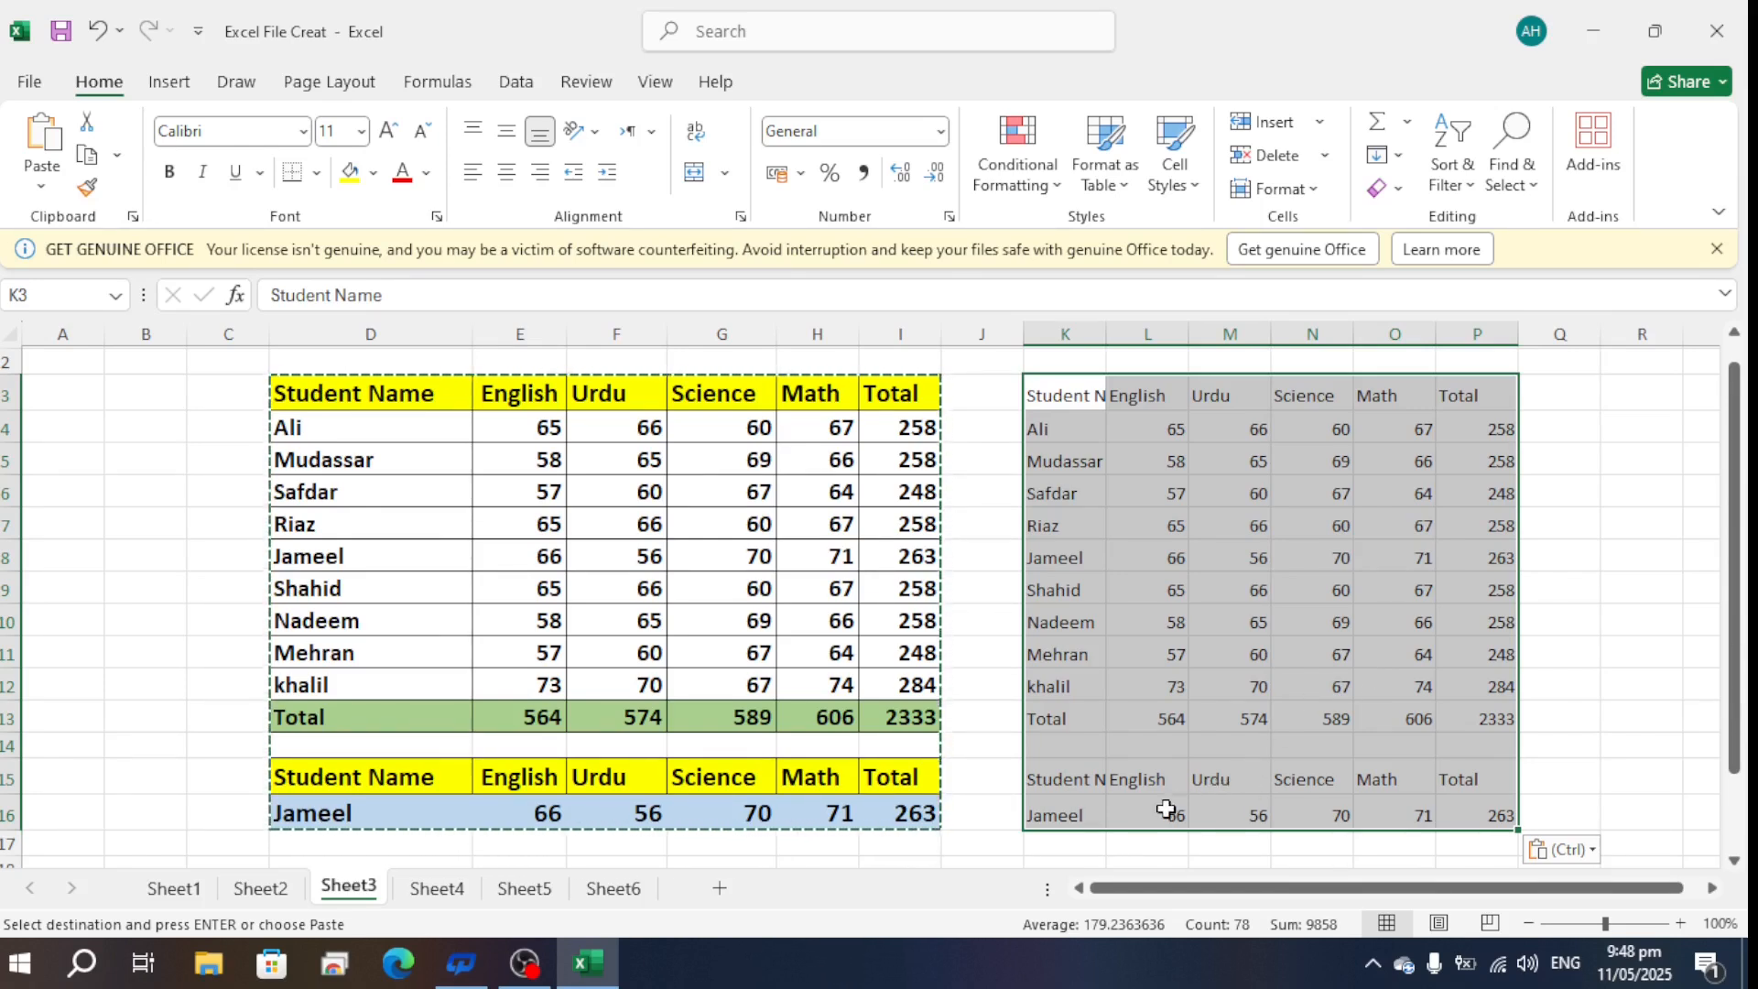
left_click(1165, 815)
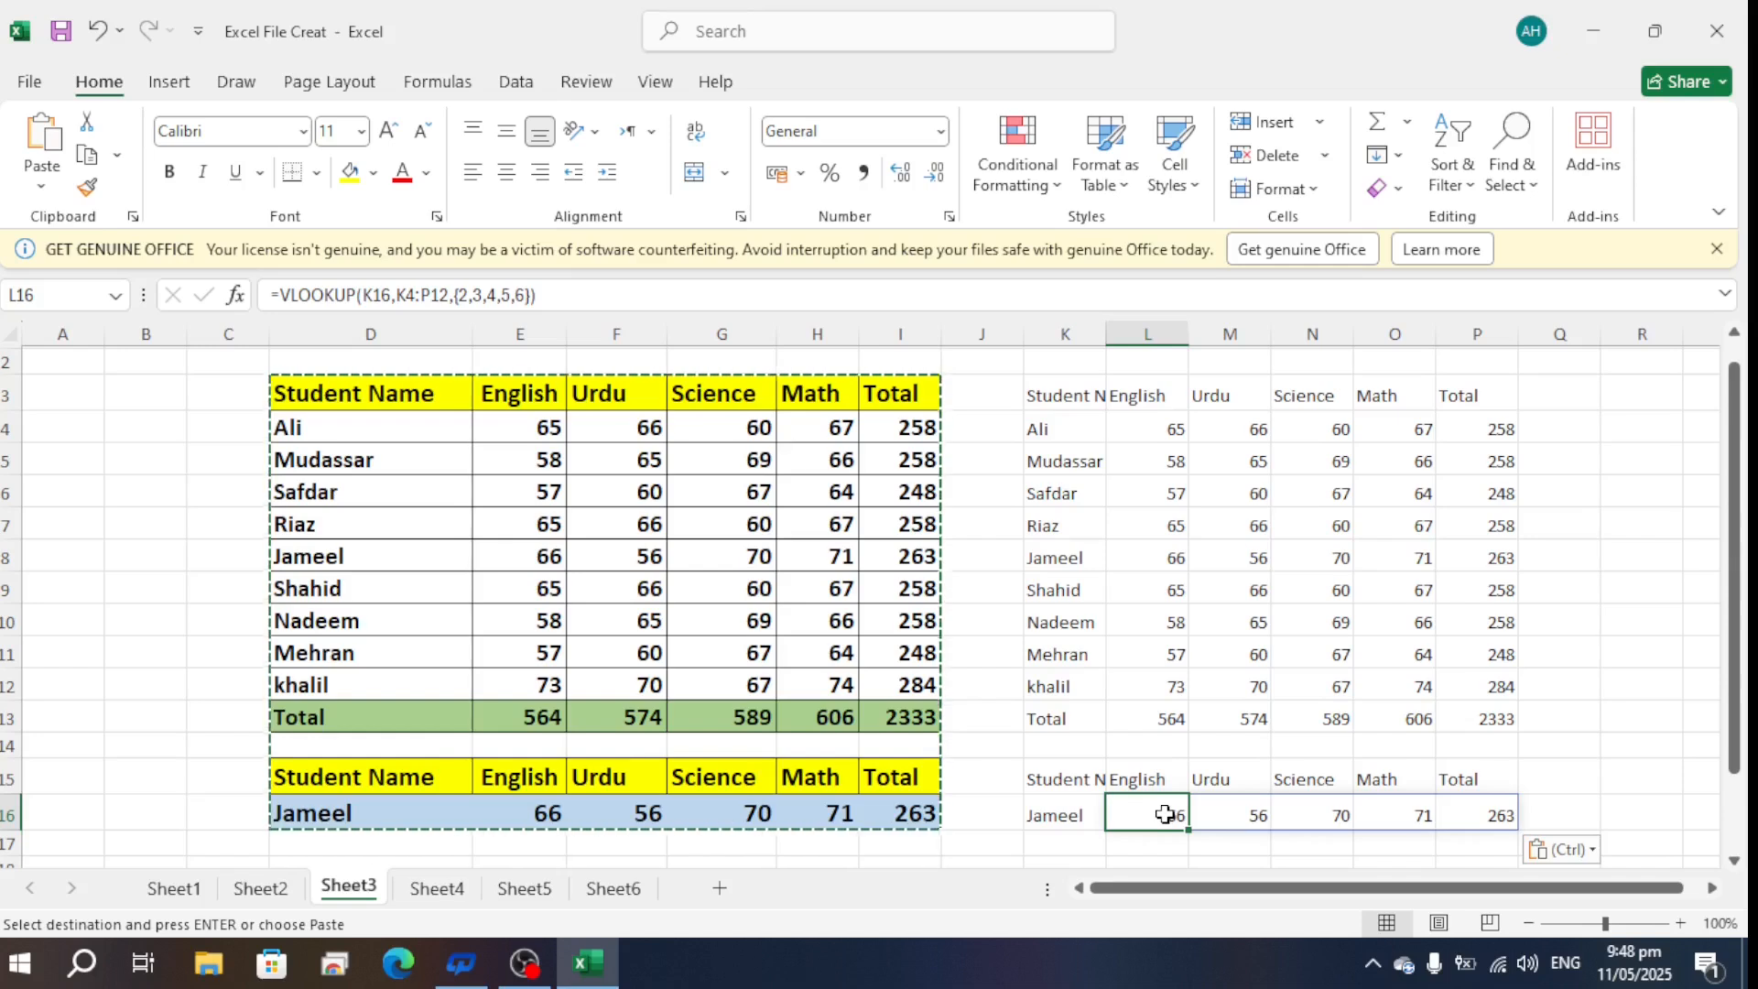
left_click(1488, 438)
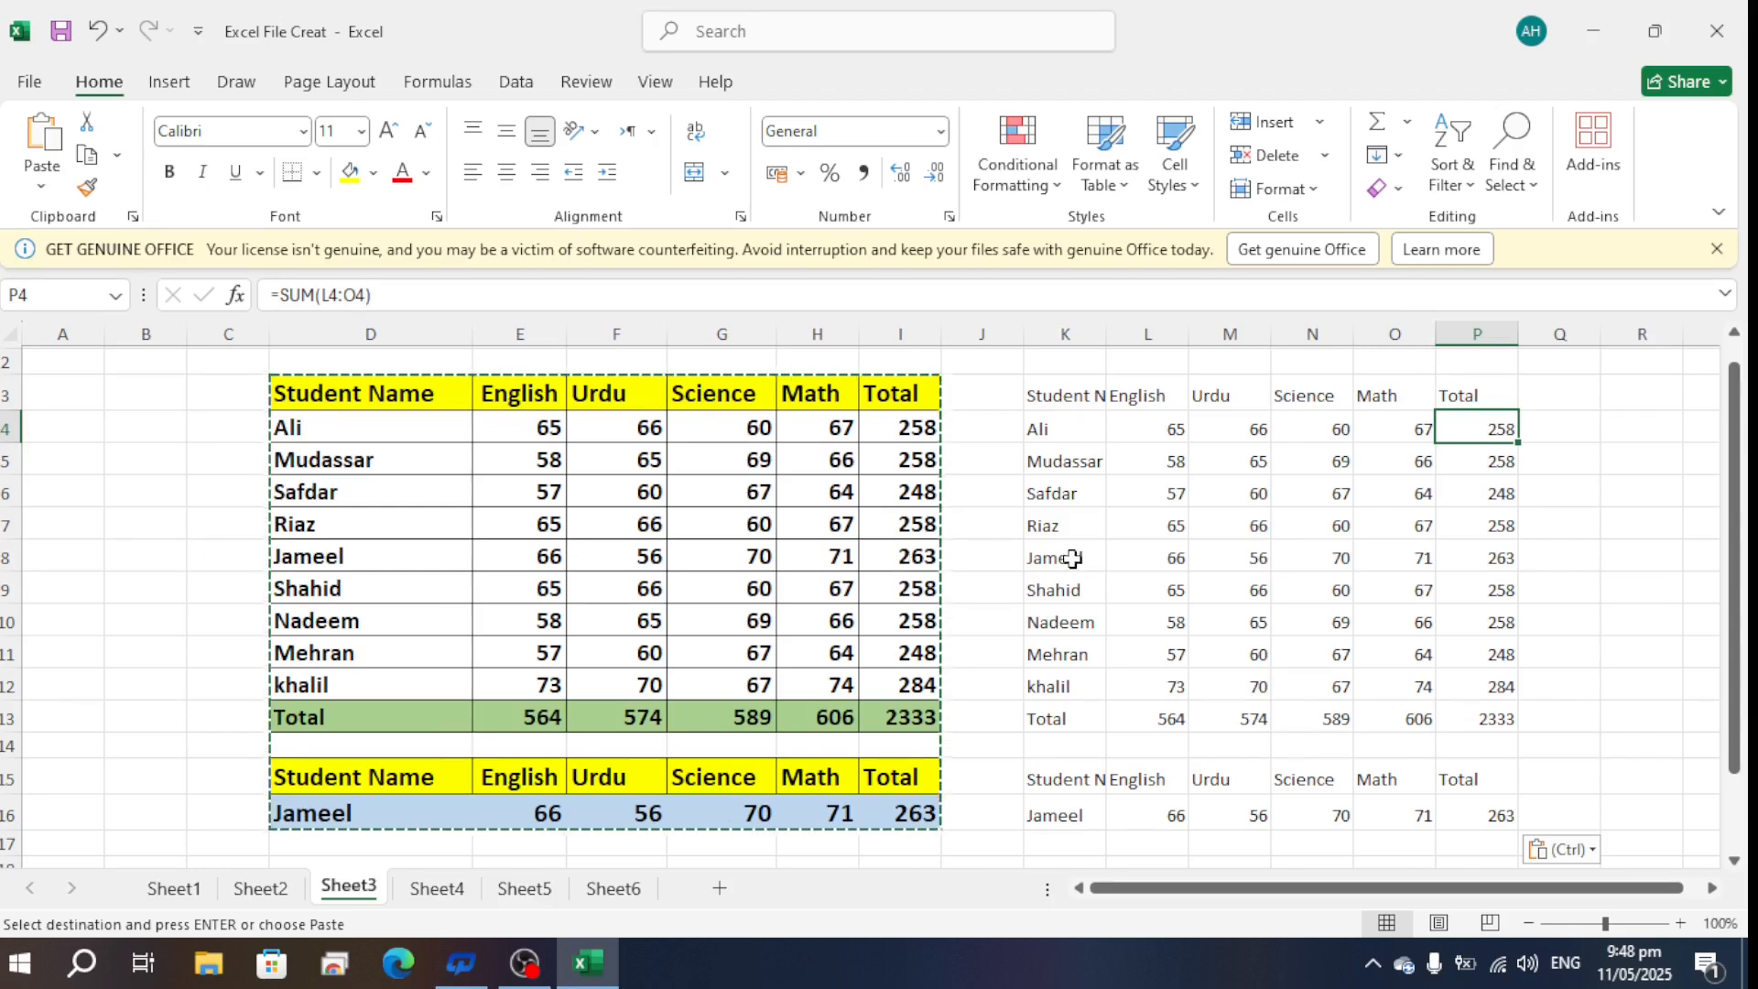
key("ctrl+z")
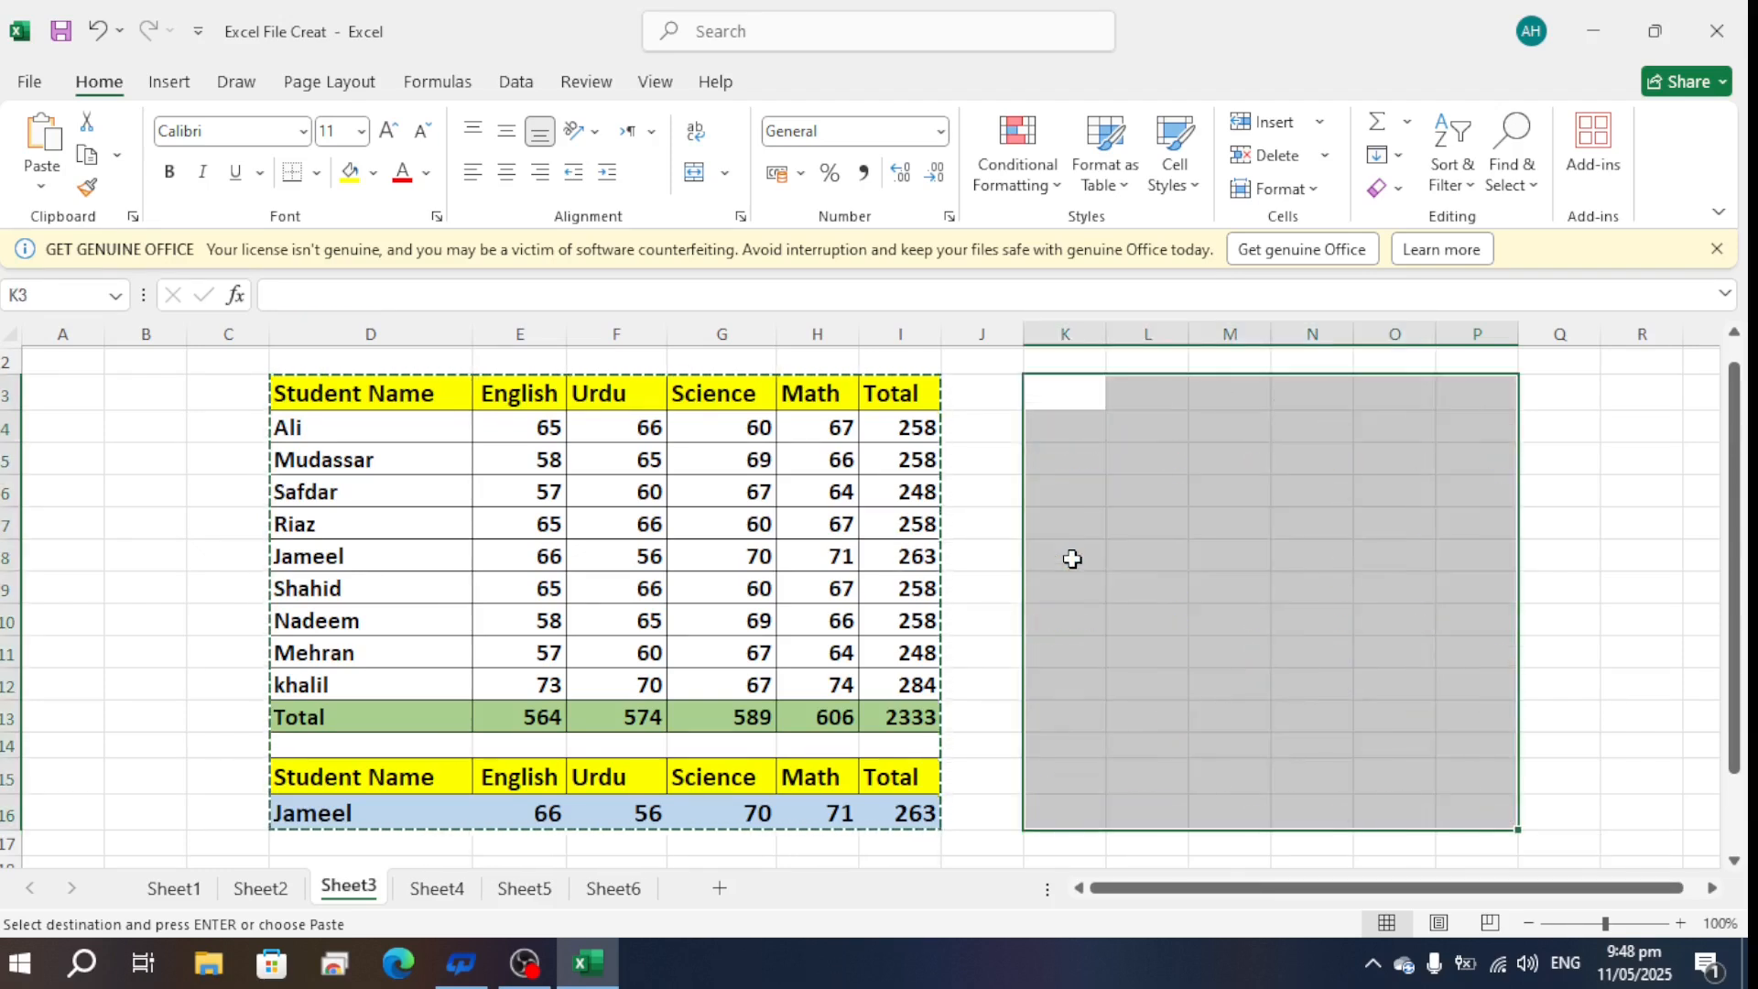
key("ctrl+z")
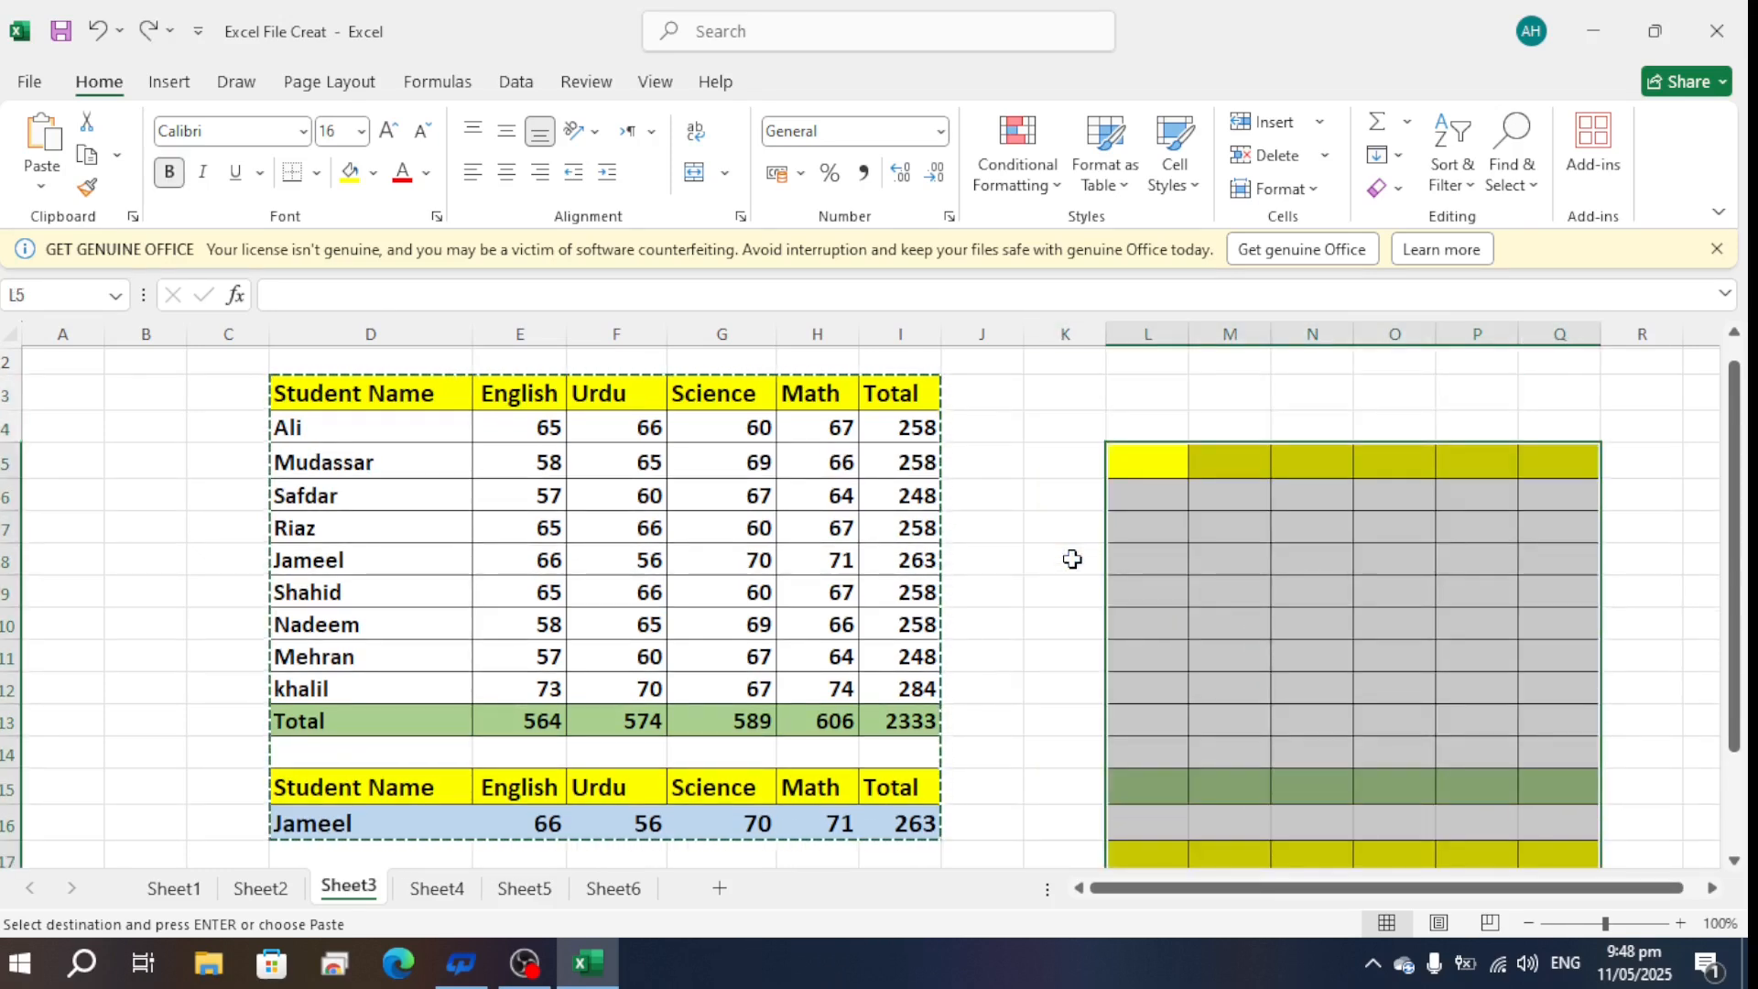
key("ctrl+z")
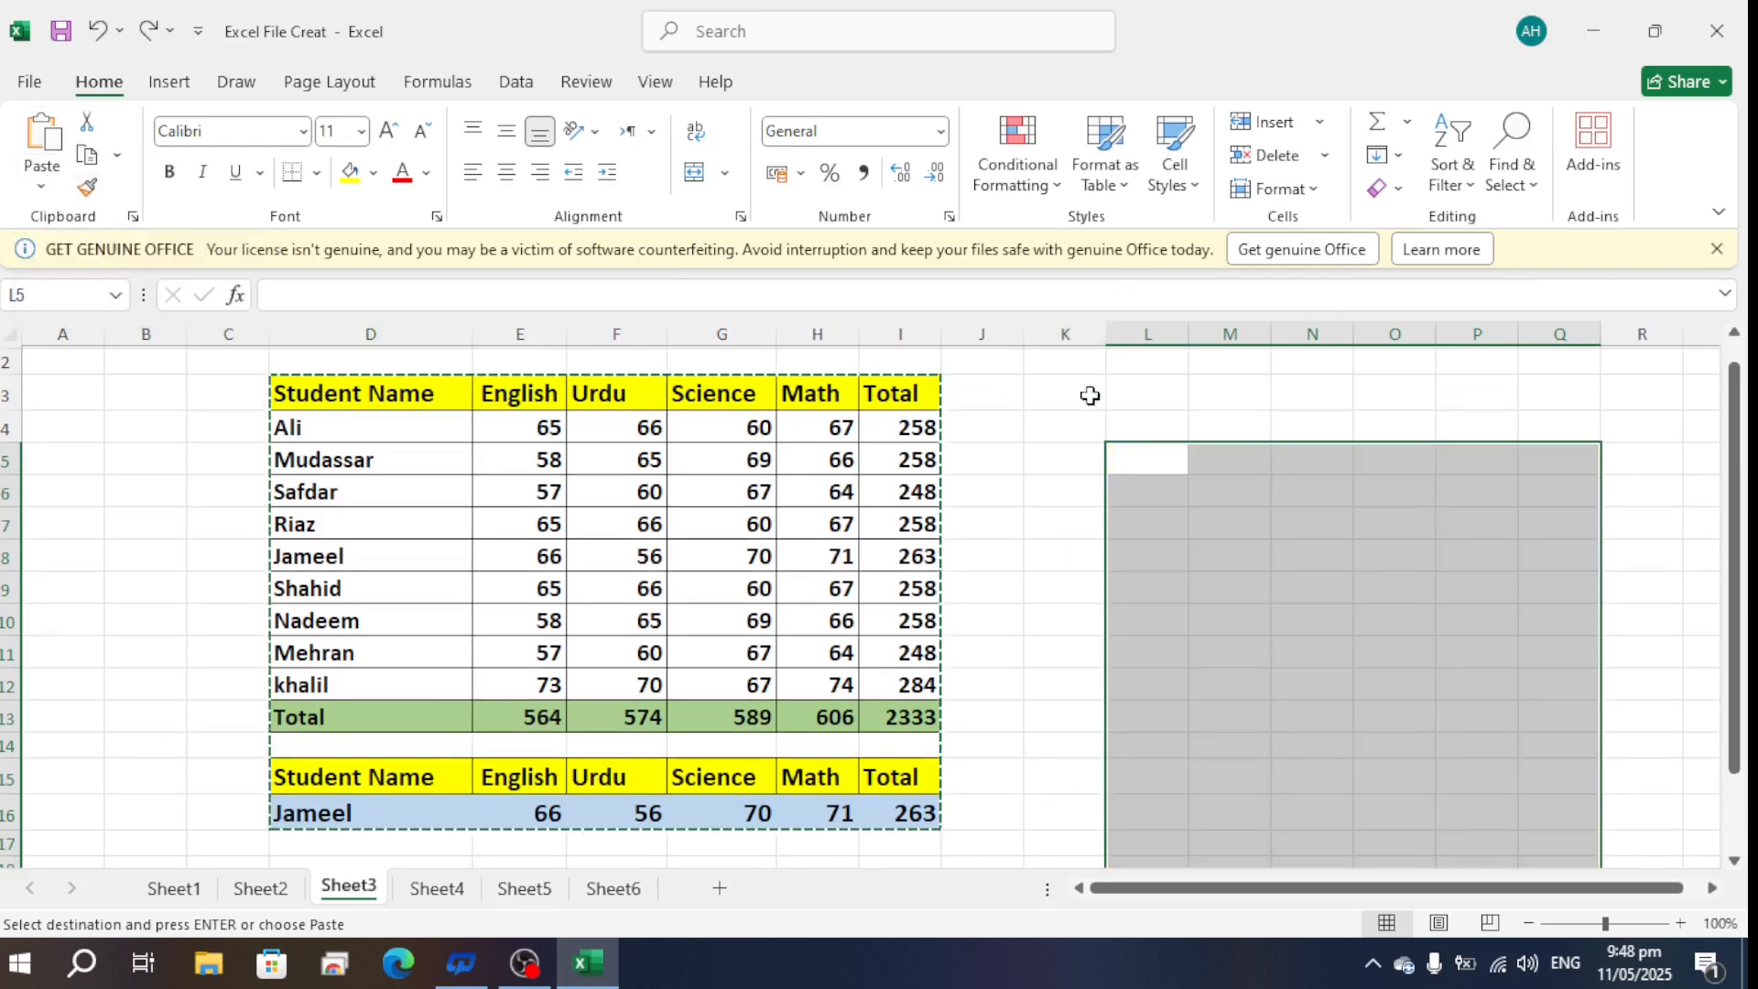
Try the Formulas & Number Formatting paste option at K3, inspecting L16 and P4 before undoing it
left_click(1086, 396)
left_click(42, 186)
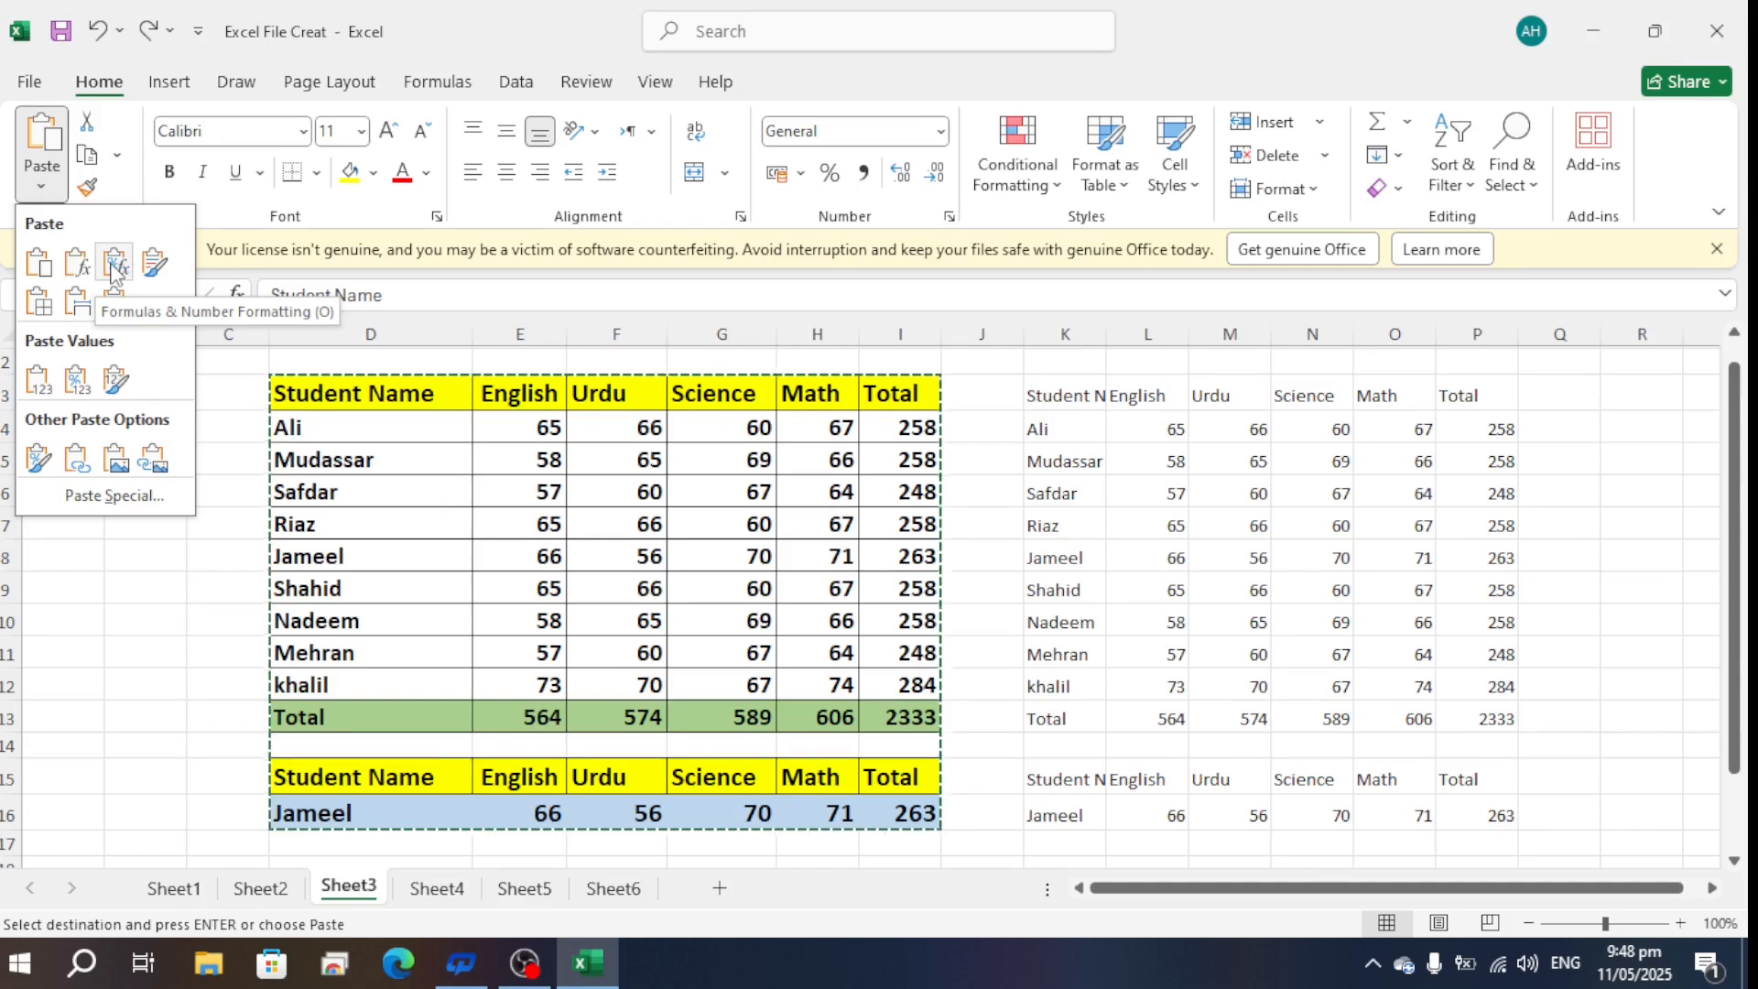
left_click(113, 266)
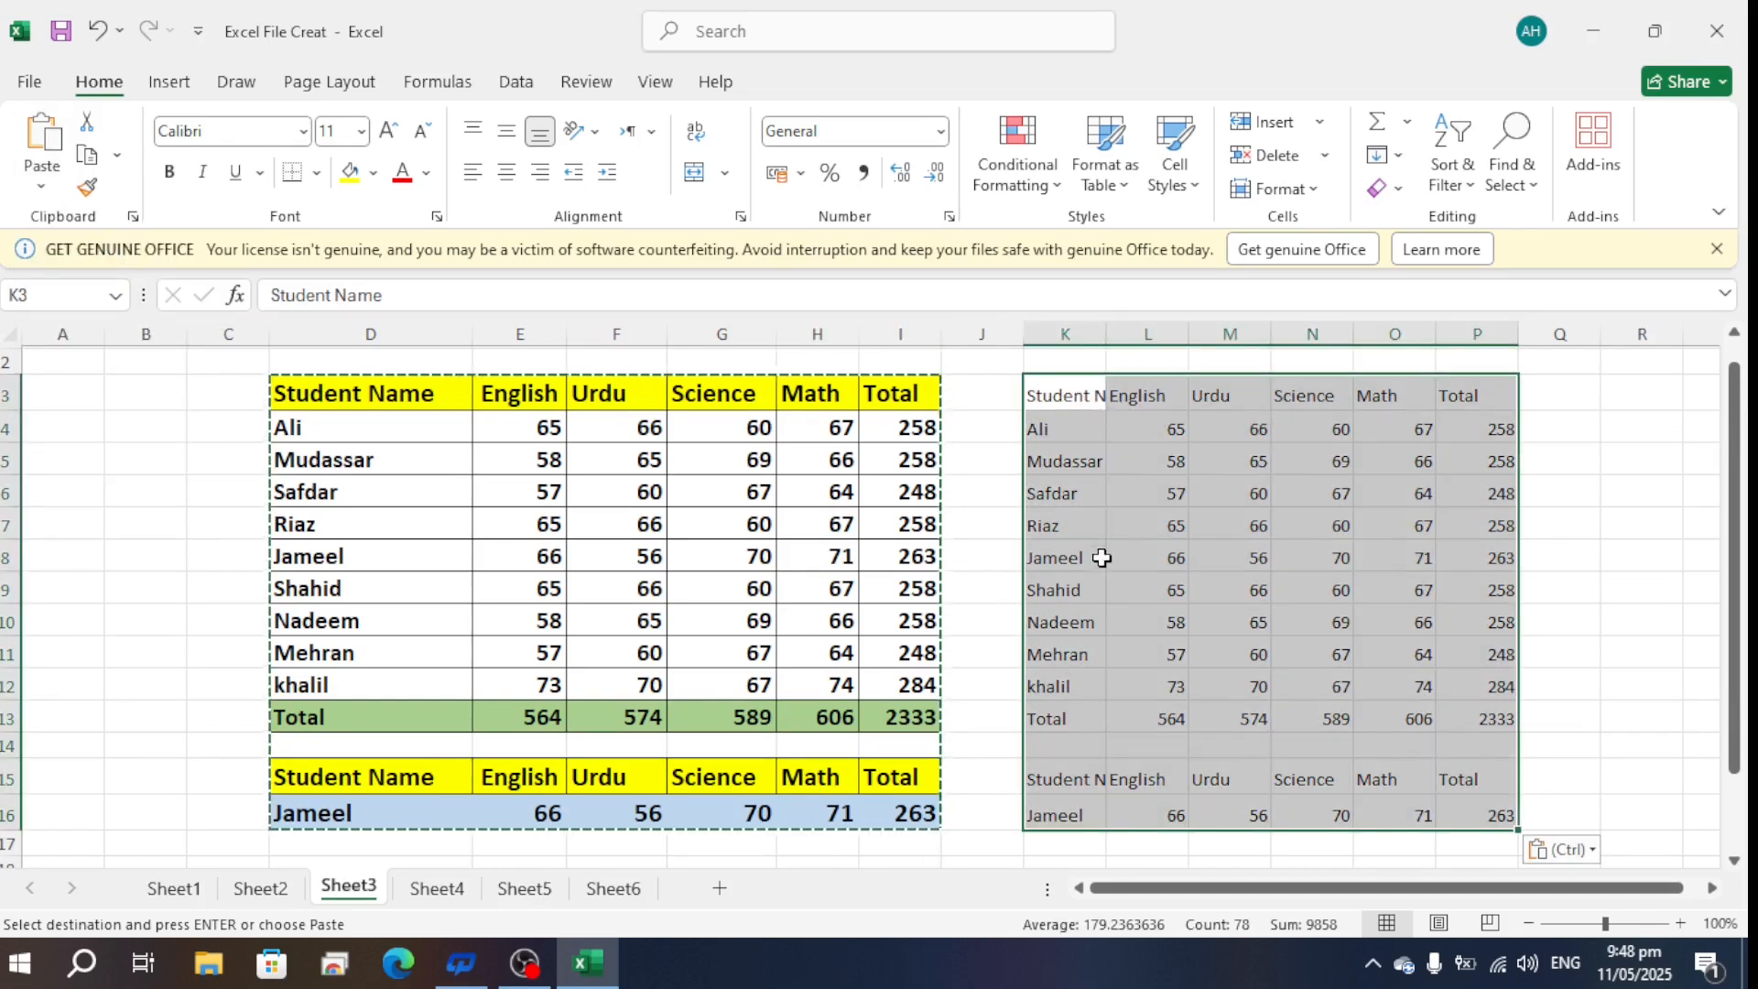
left_click(1152, 816)
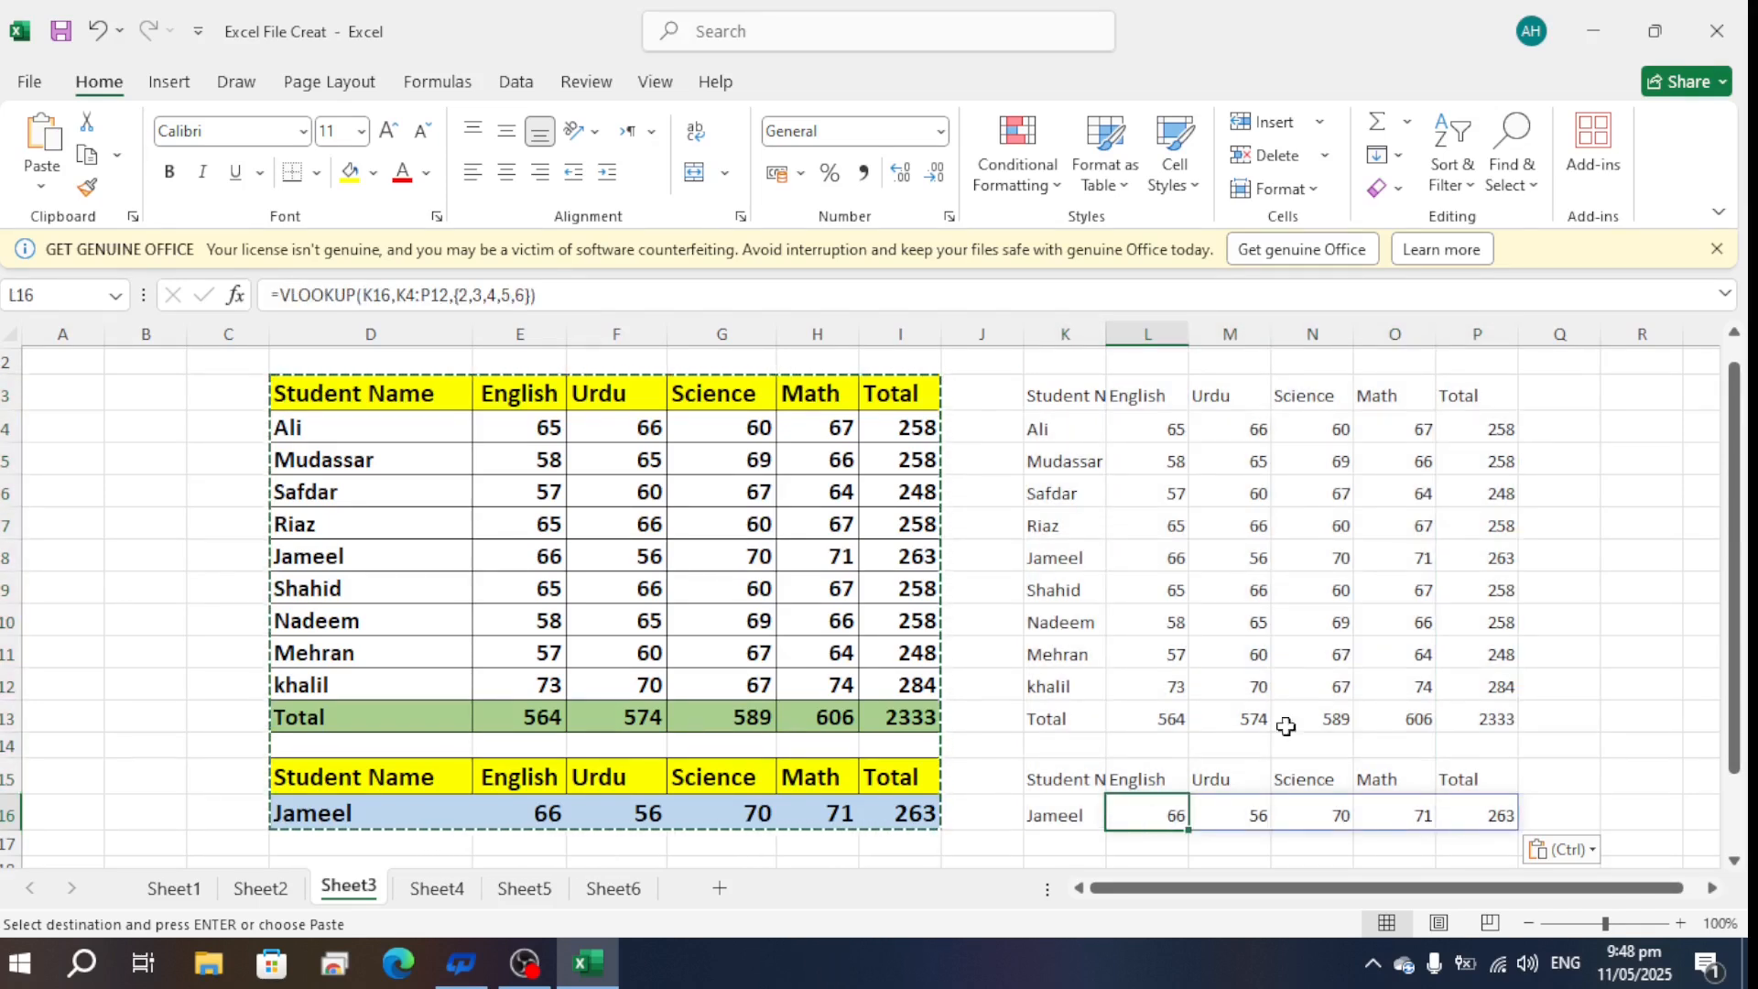
left_click(1494, 432)
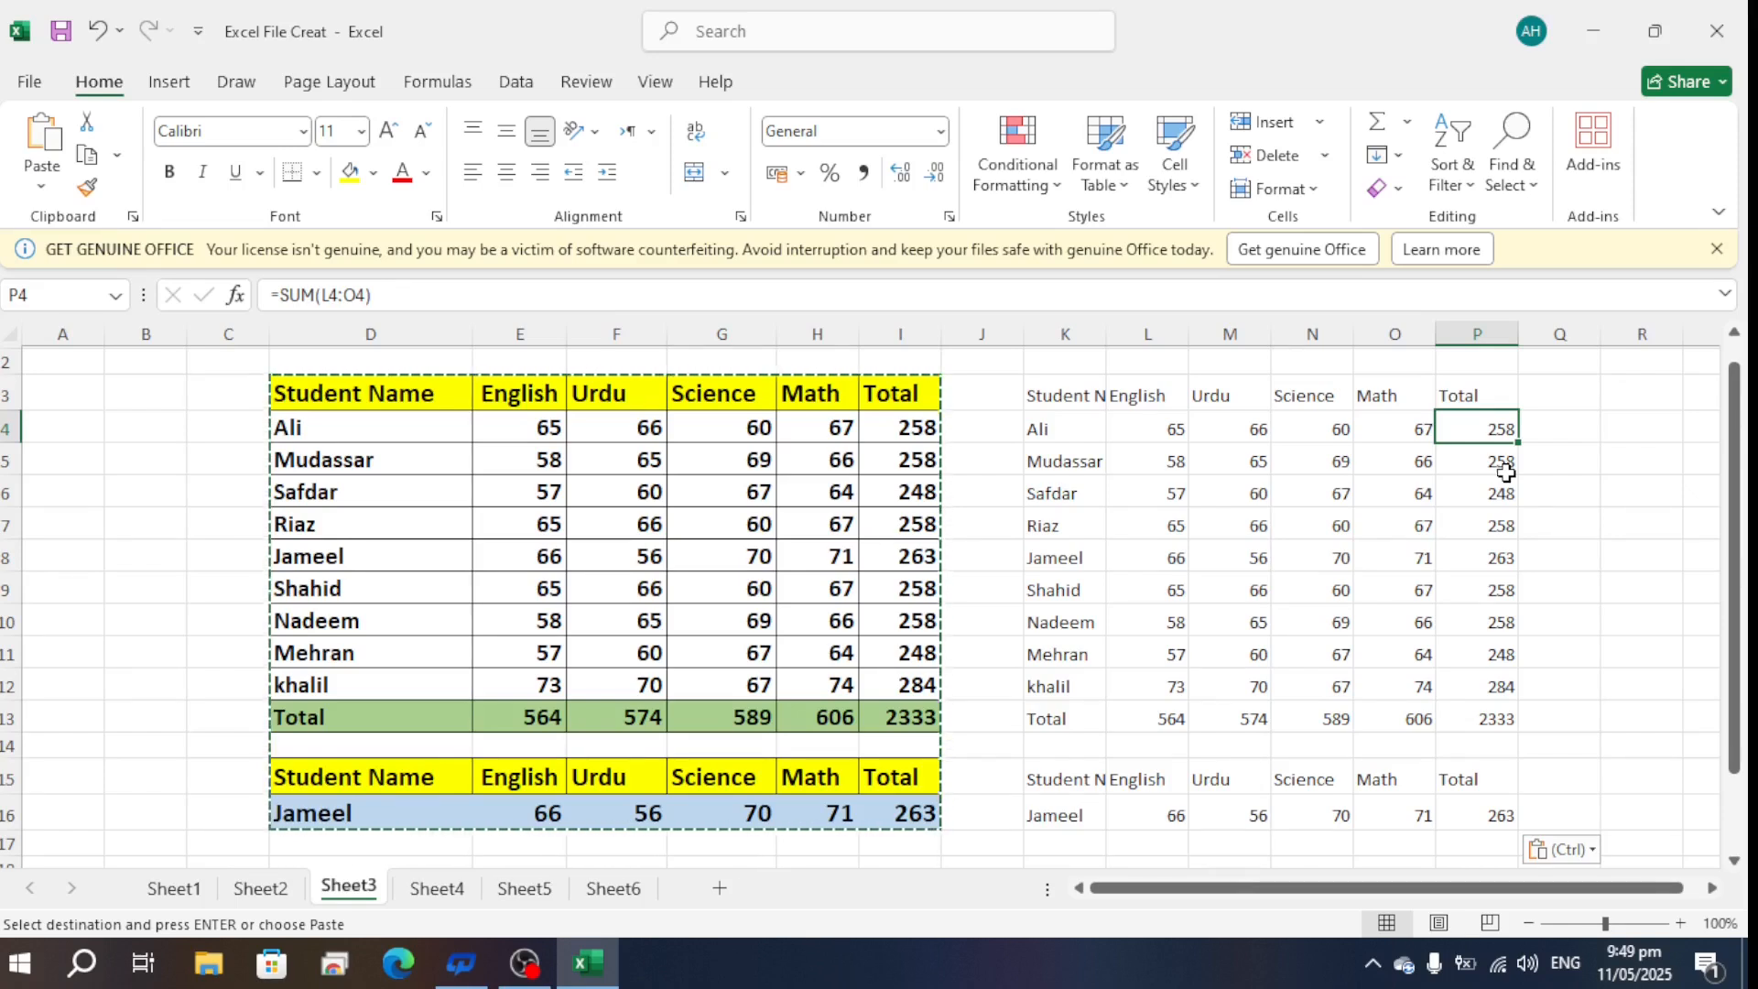
key("ctrl+z")
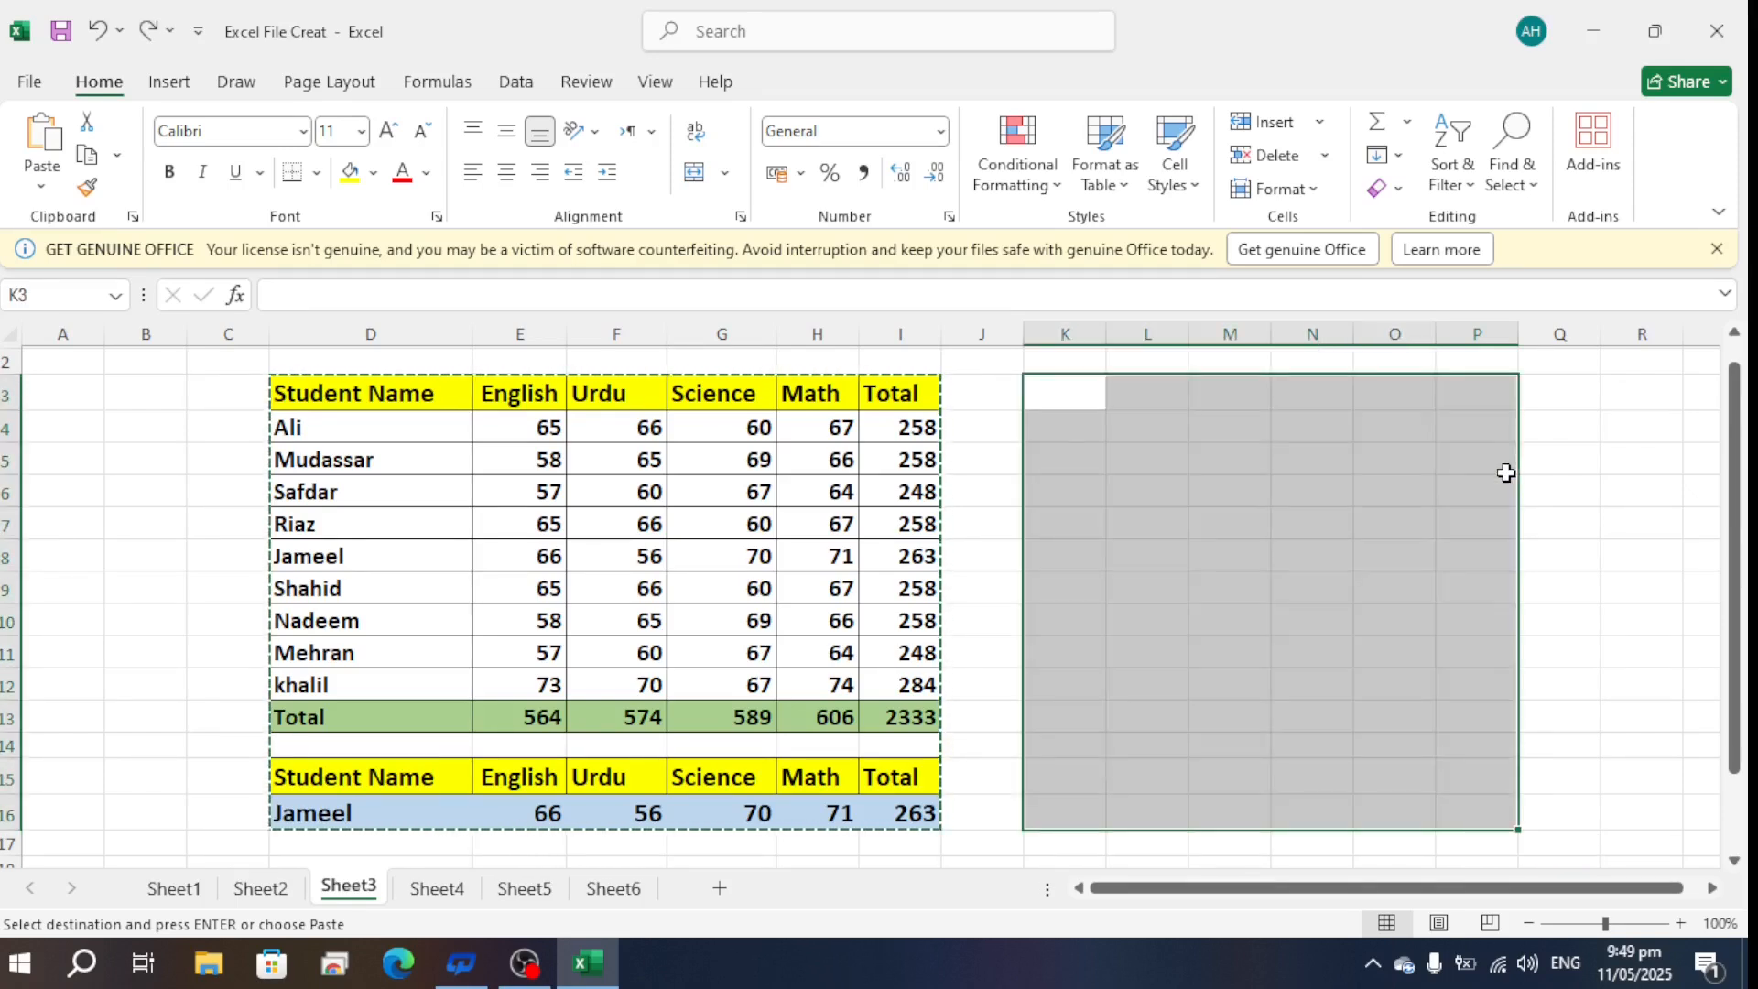
Paste the tables at K3 with Keep Source Formatting, inspect the formula in L16, and undo the paste
left_click(41, 176)
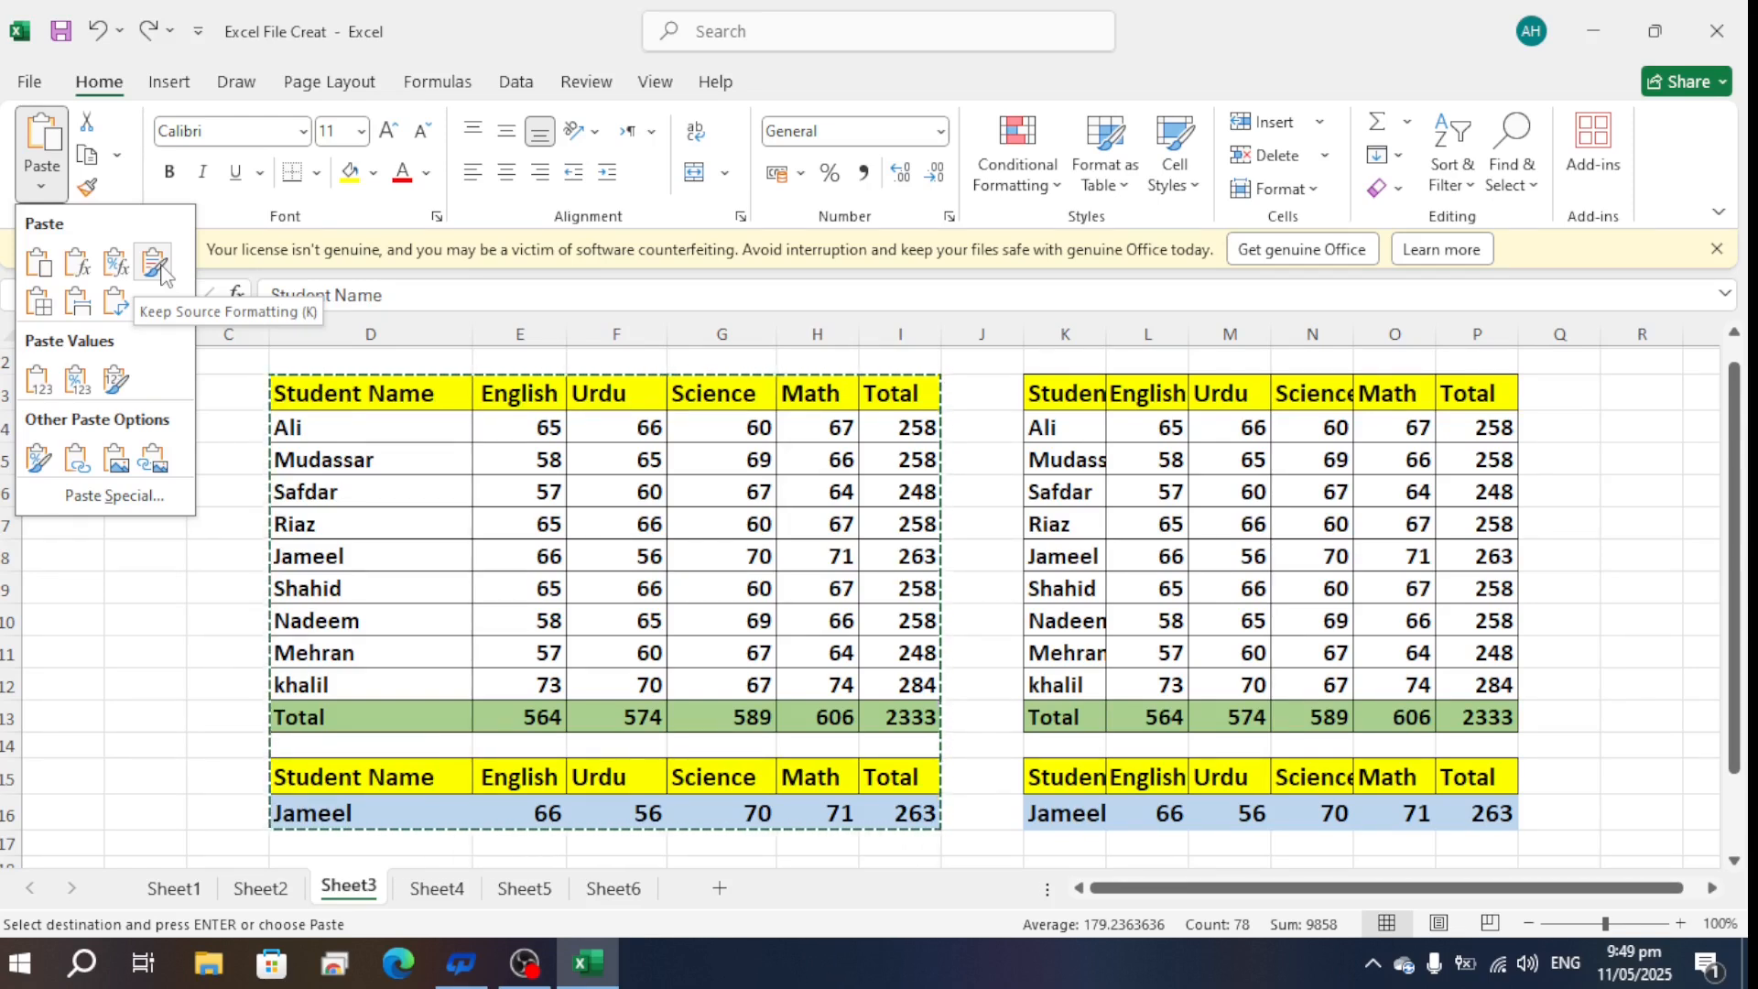
left_click(155, 266)
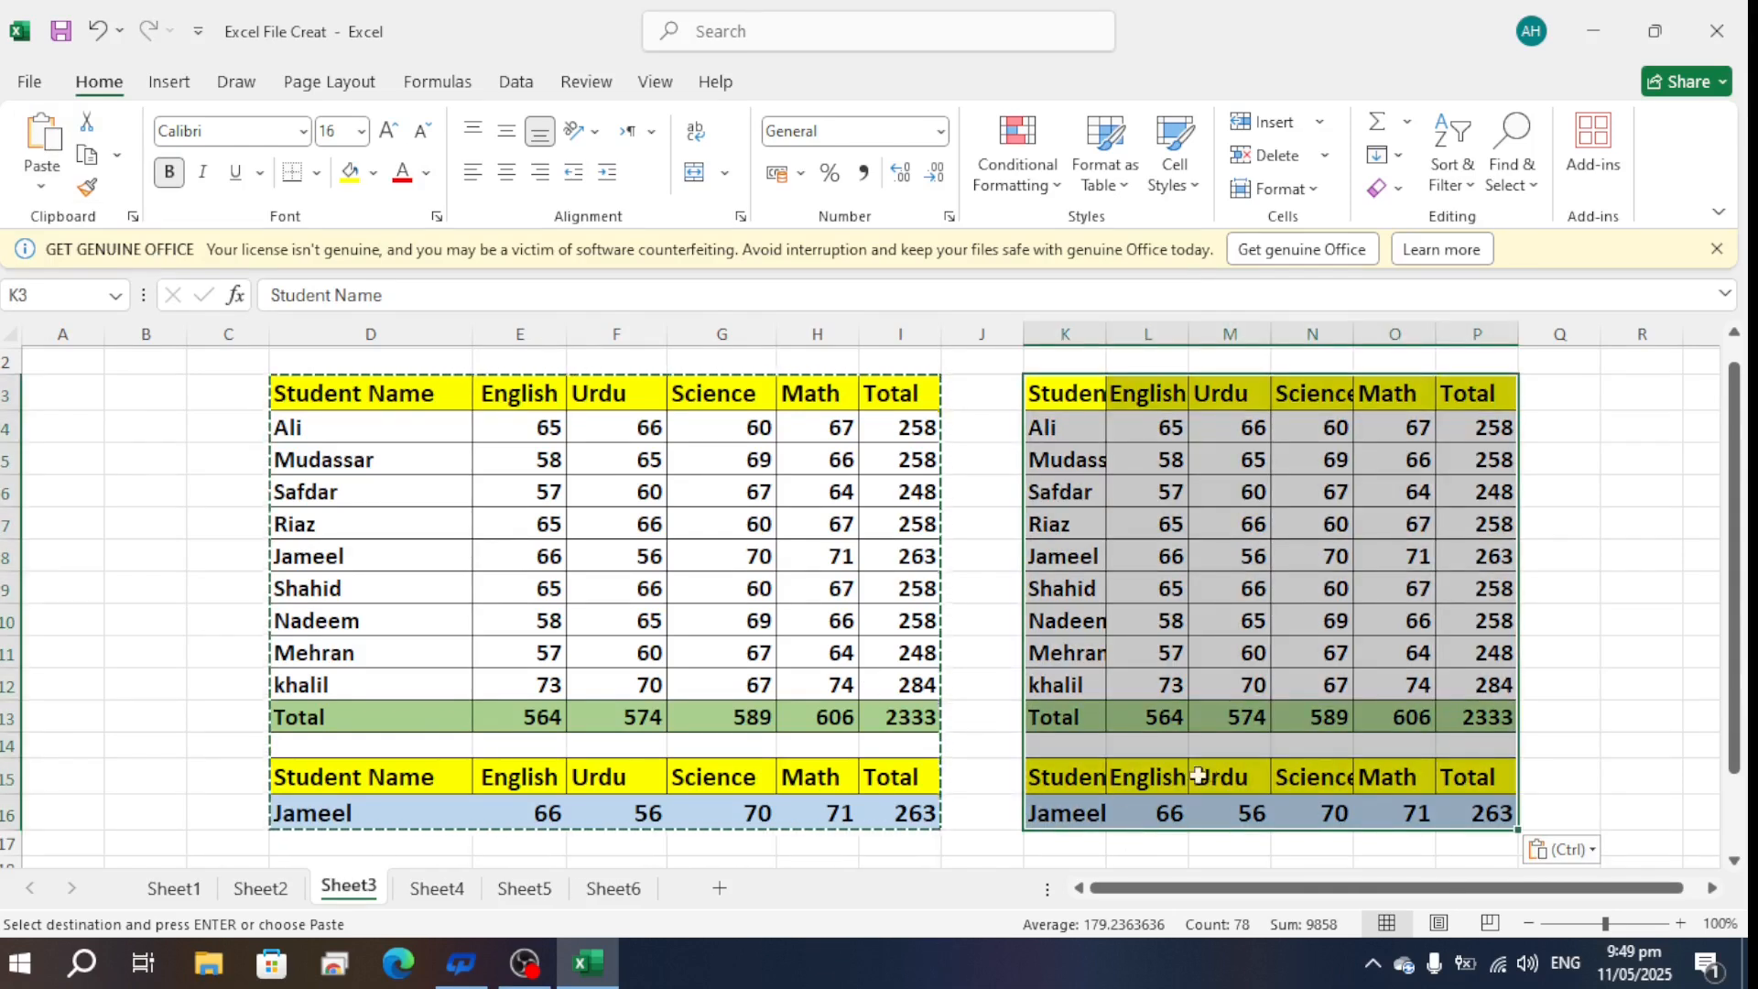
left_click(1149, 813)
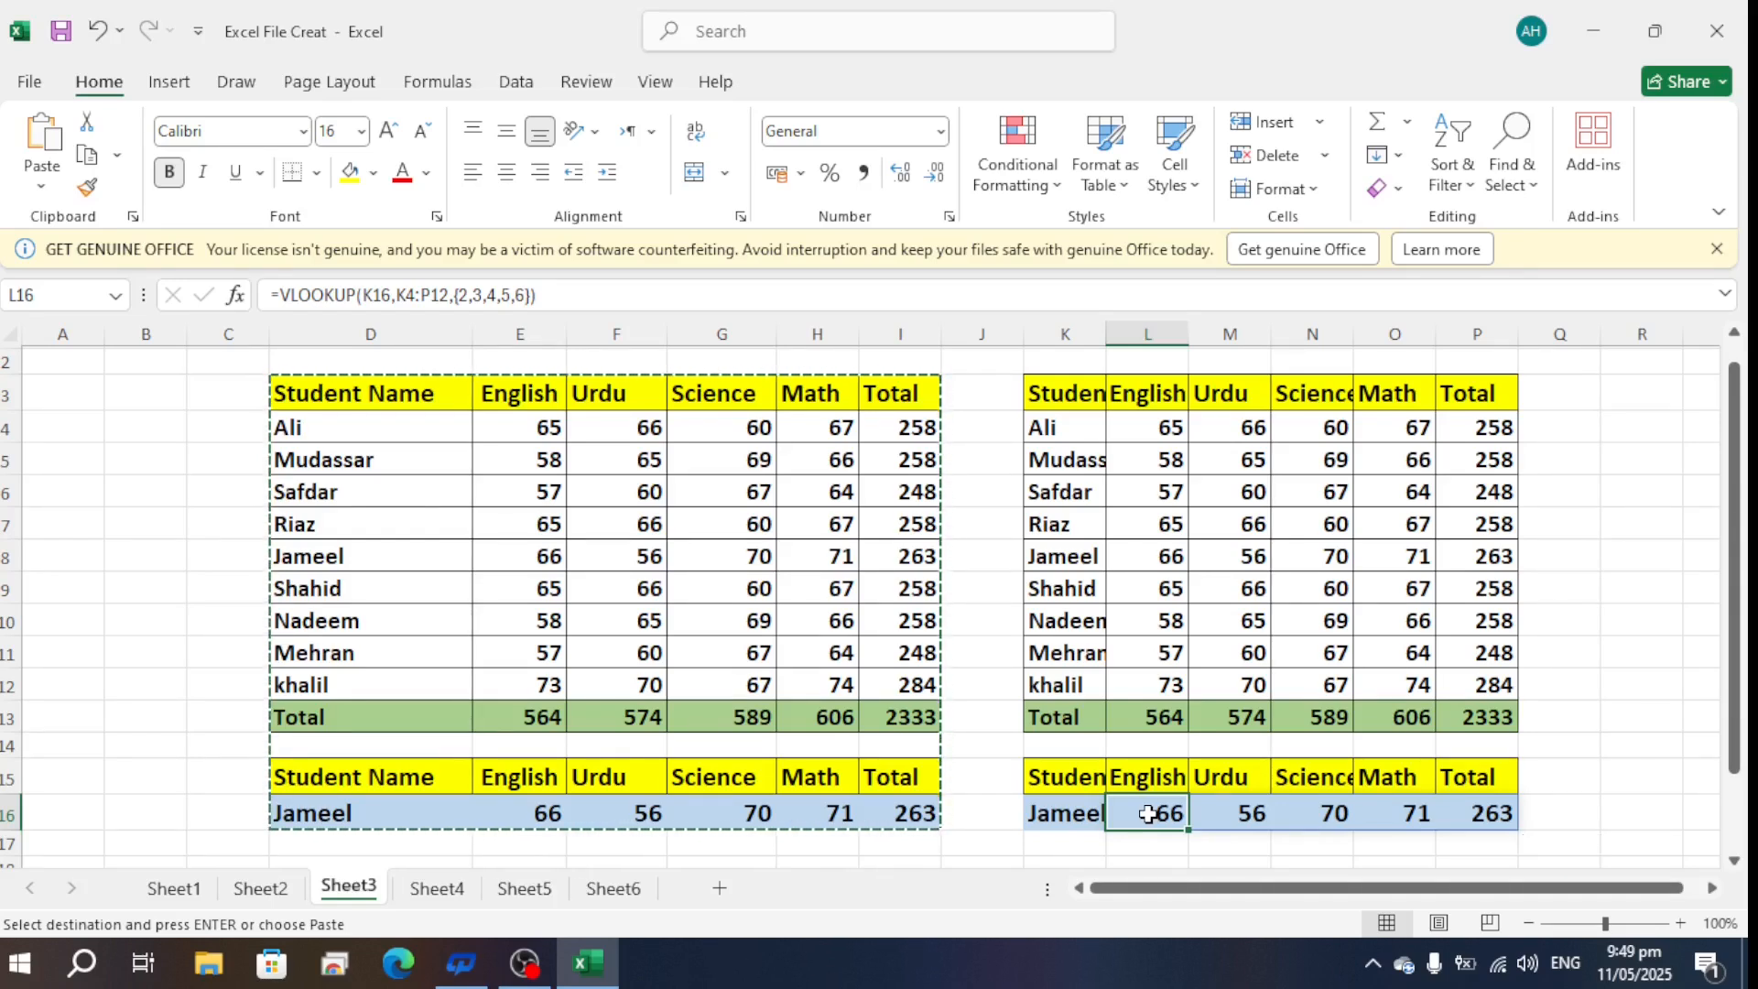
key("ctrl+z")
Paste the tables at K3 with Keep Source Column Widths and undo the paste
left_click(41, 179)
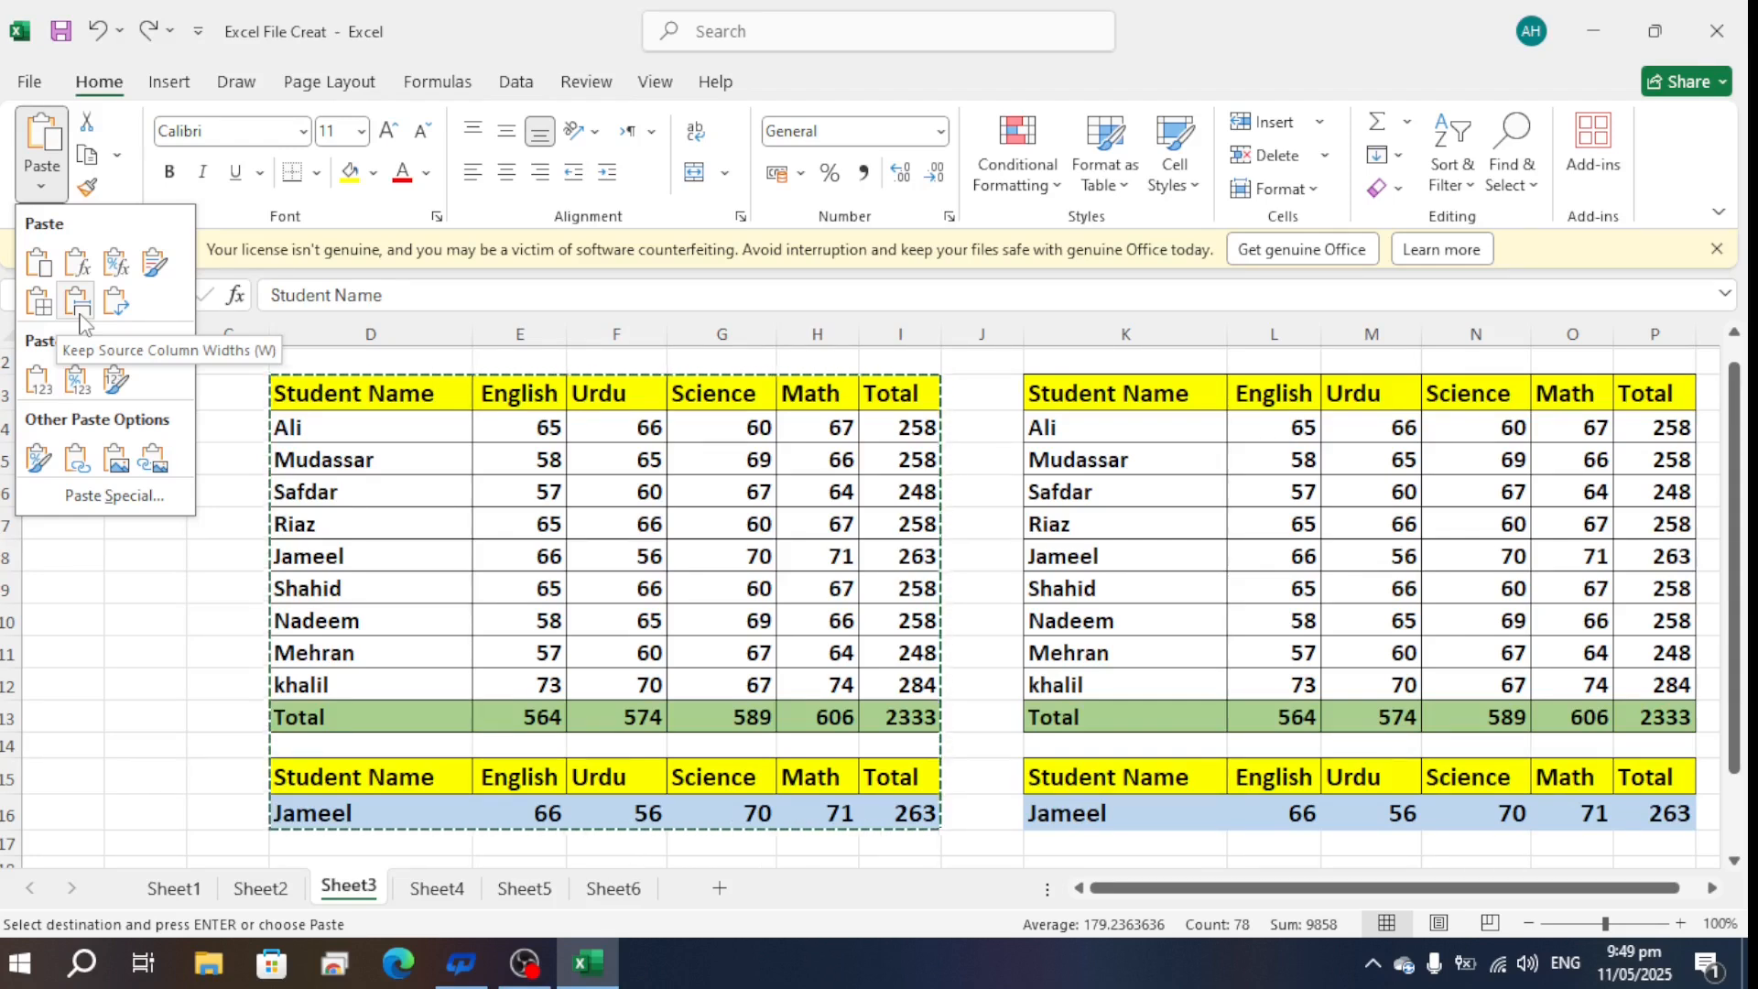
left_click(81, 321)
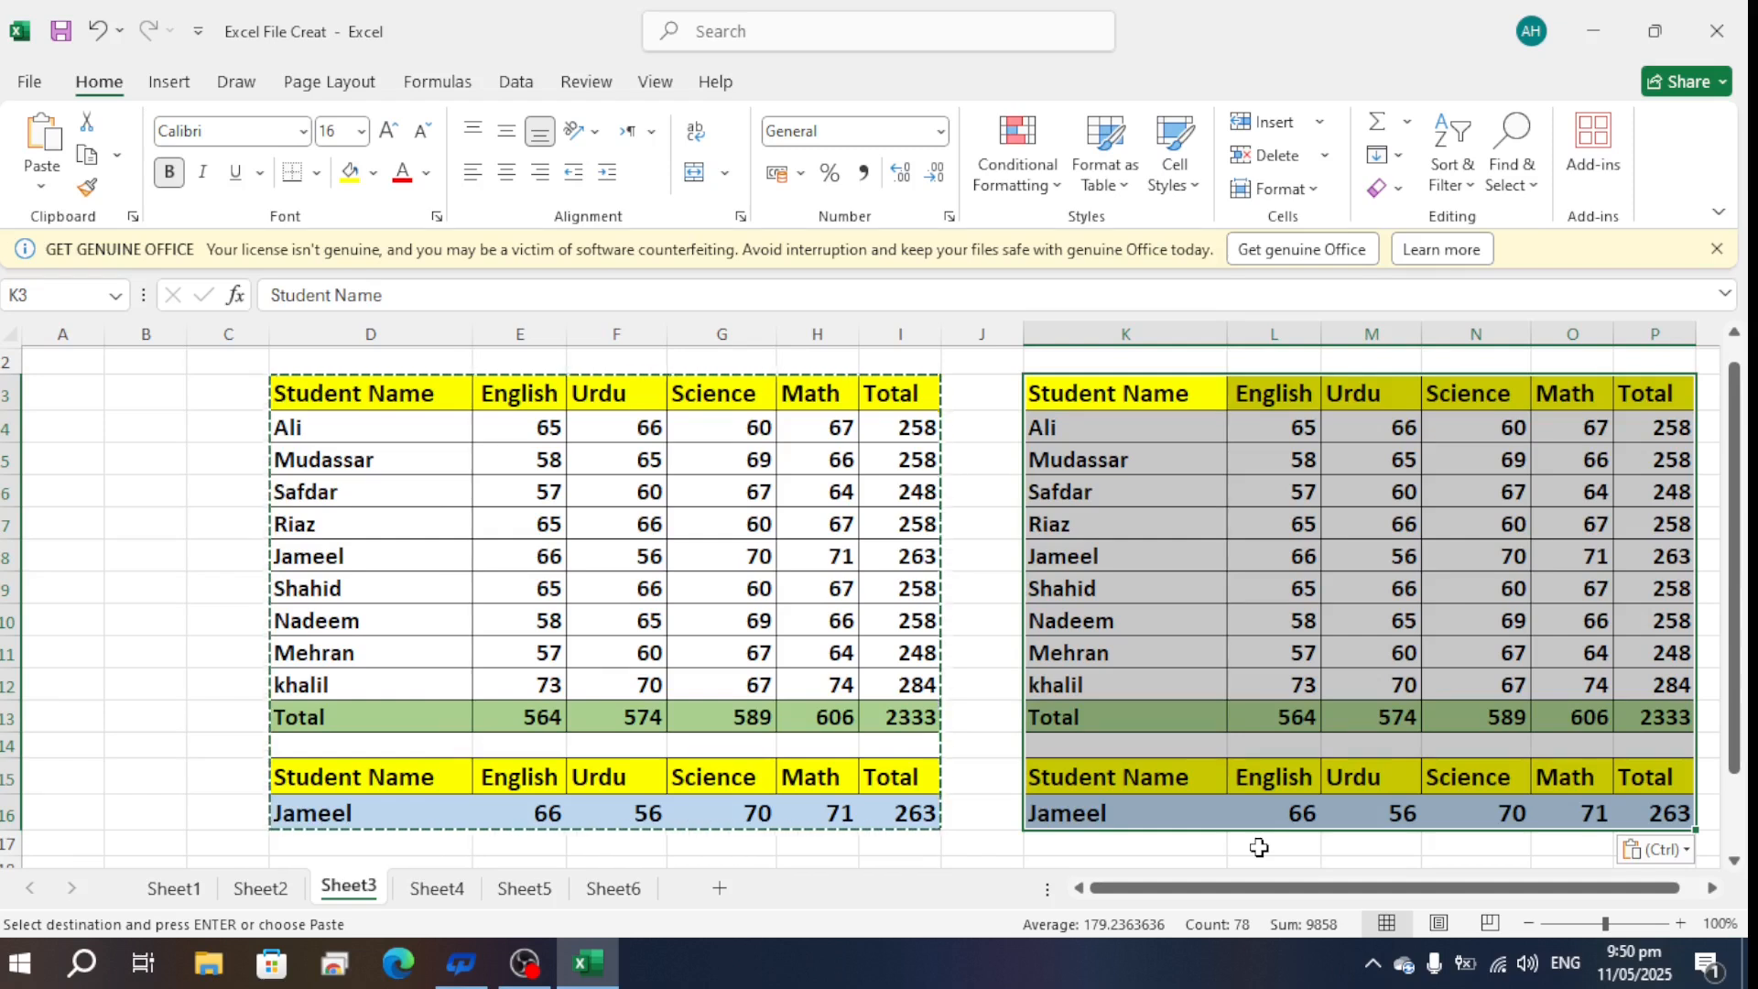
key("ctrl+z")
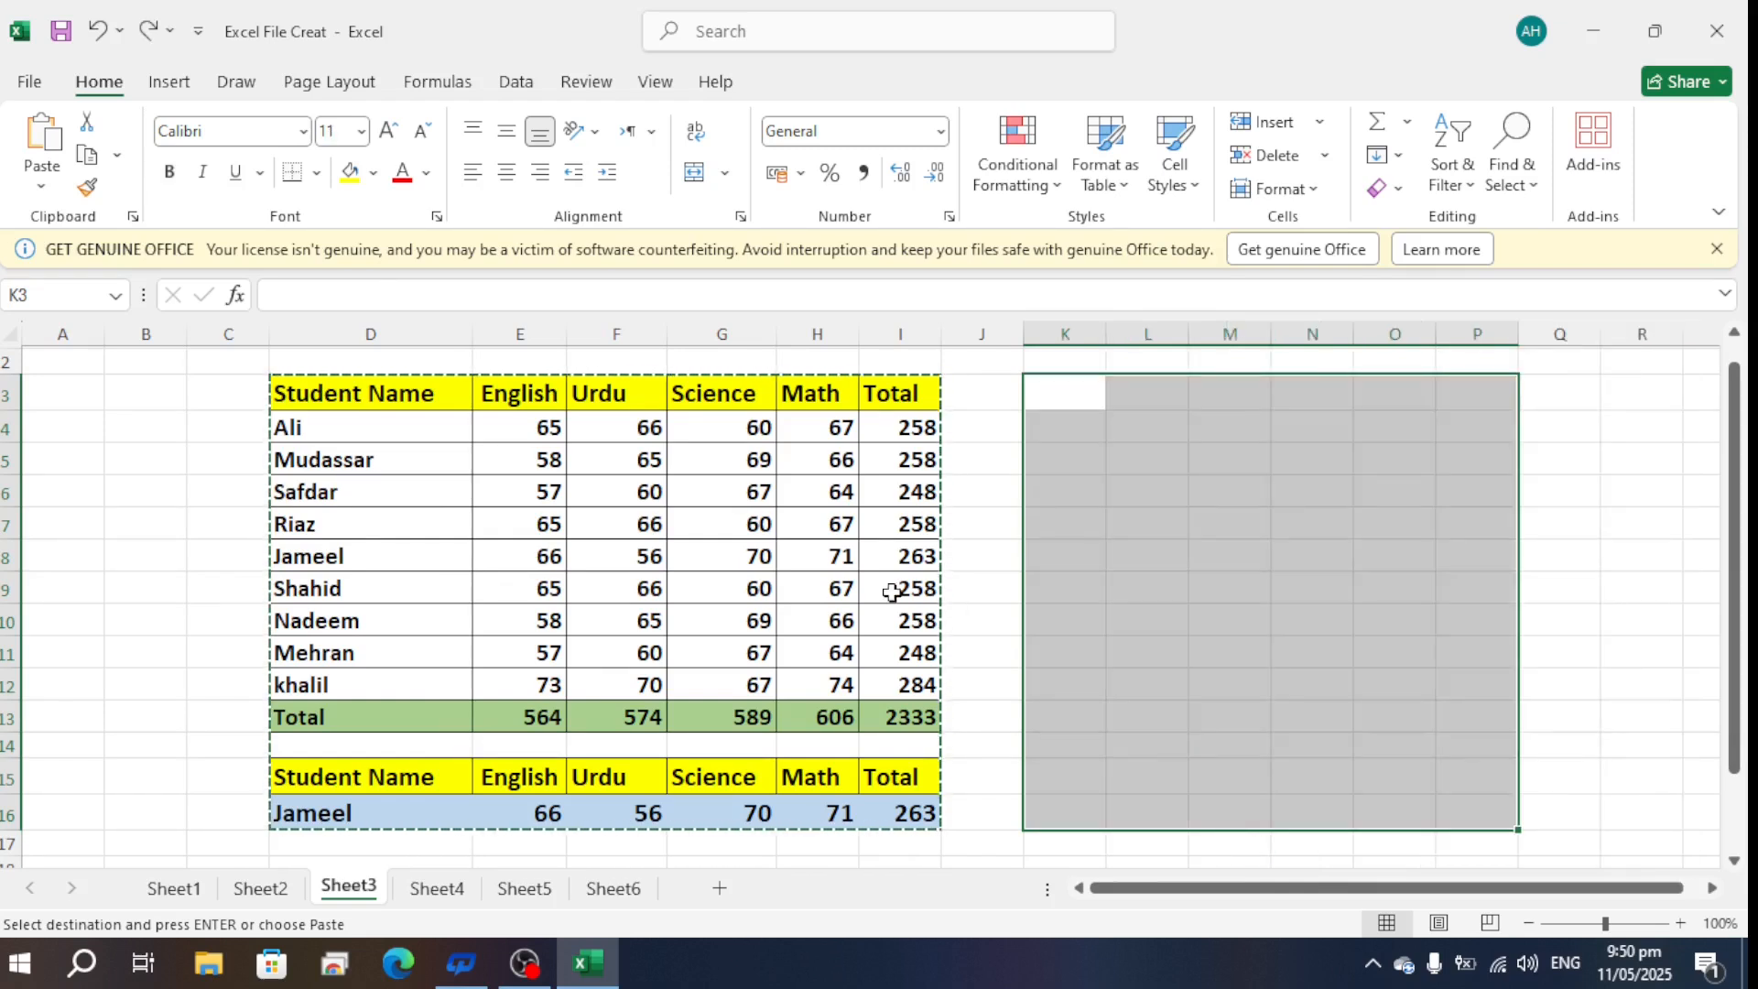
Paste the tables transposed at K3, widen column K to fit the Student Name heading, and undo both changes
left_click(42, 186)
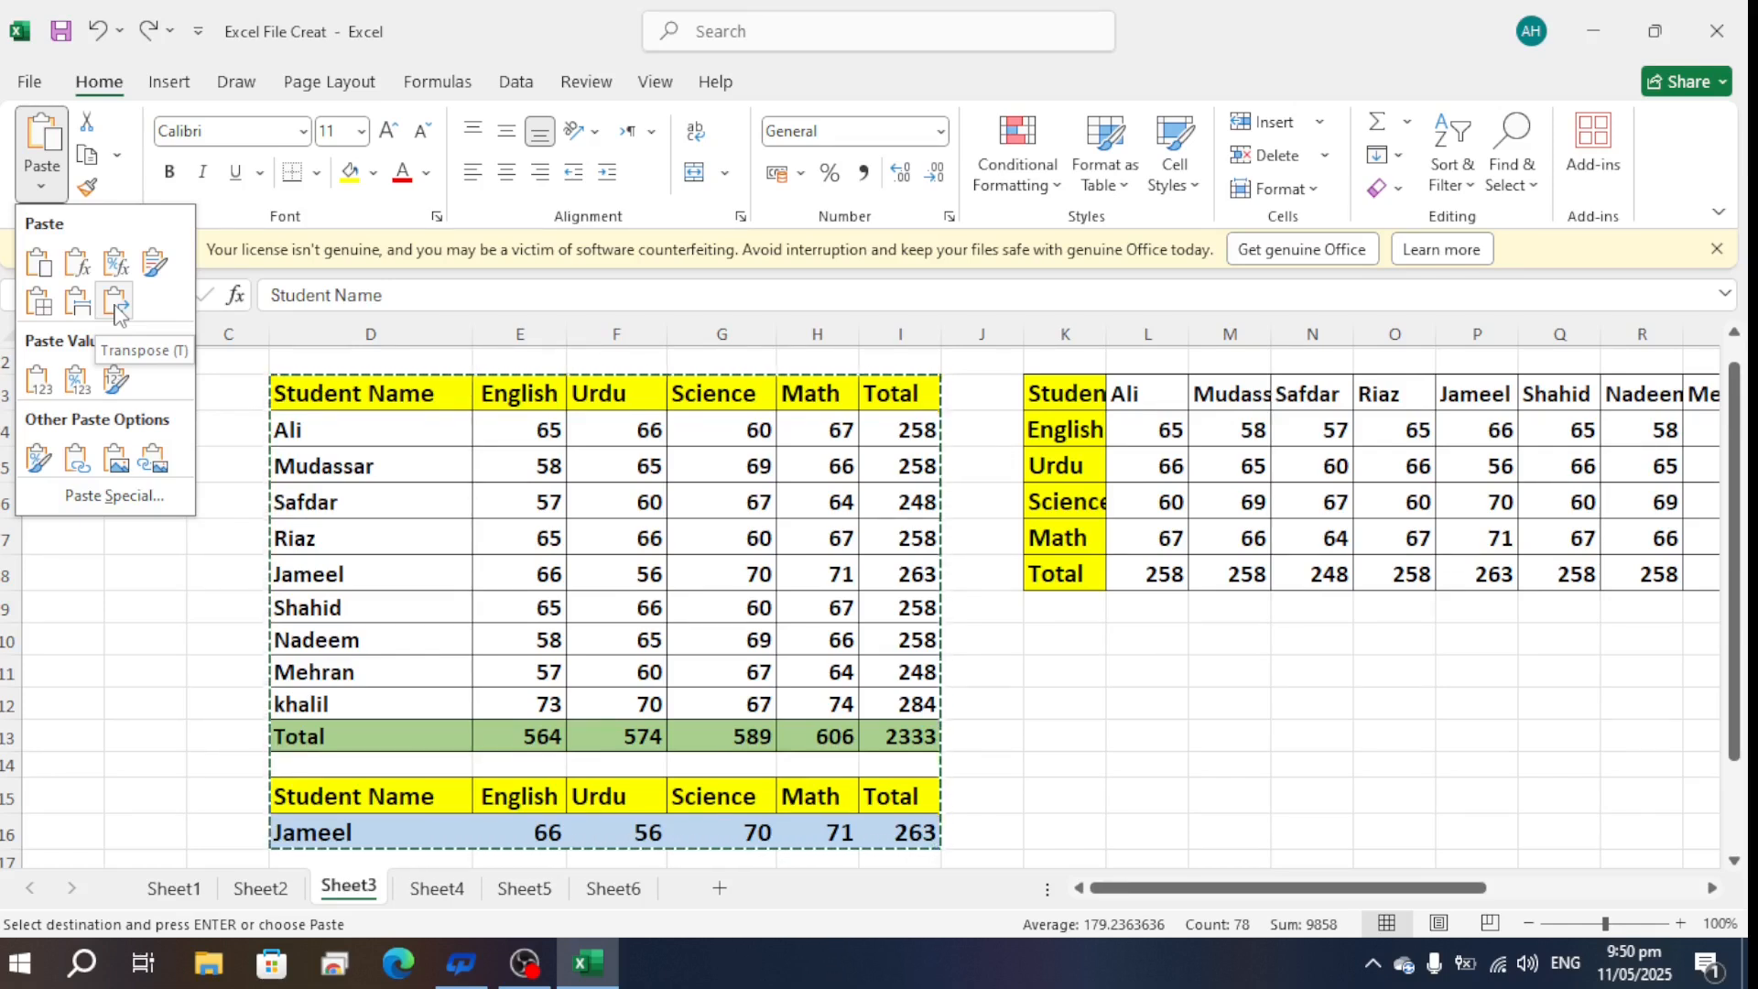
left_click(114, 303)
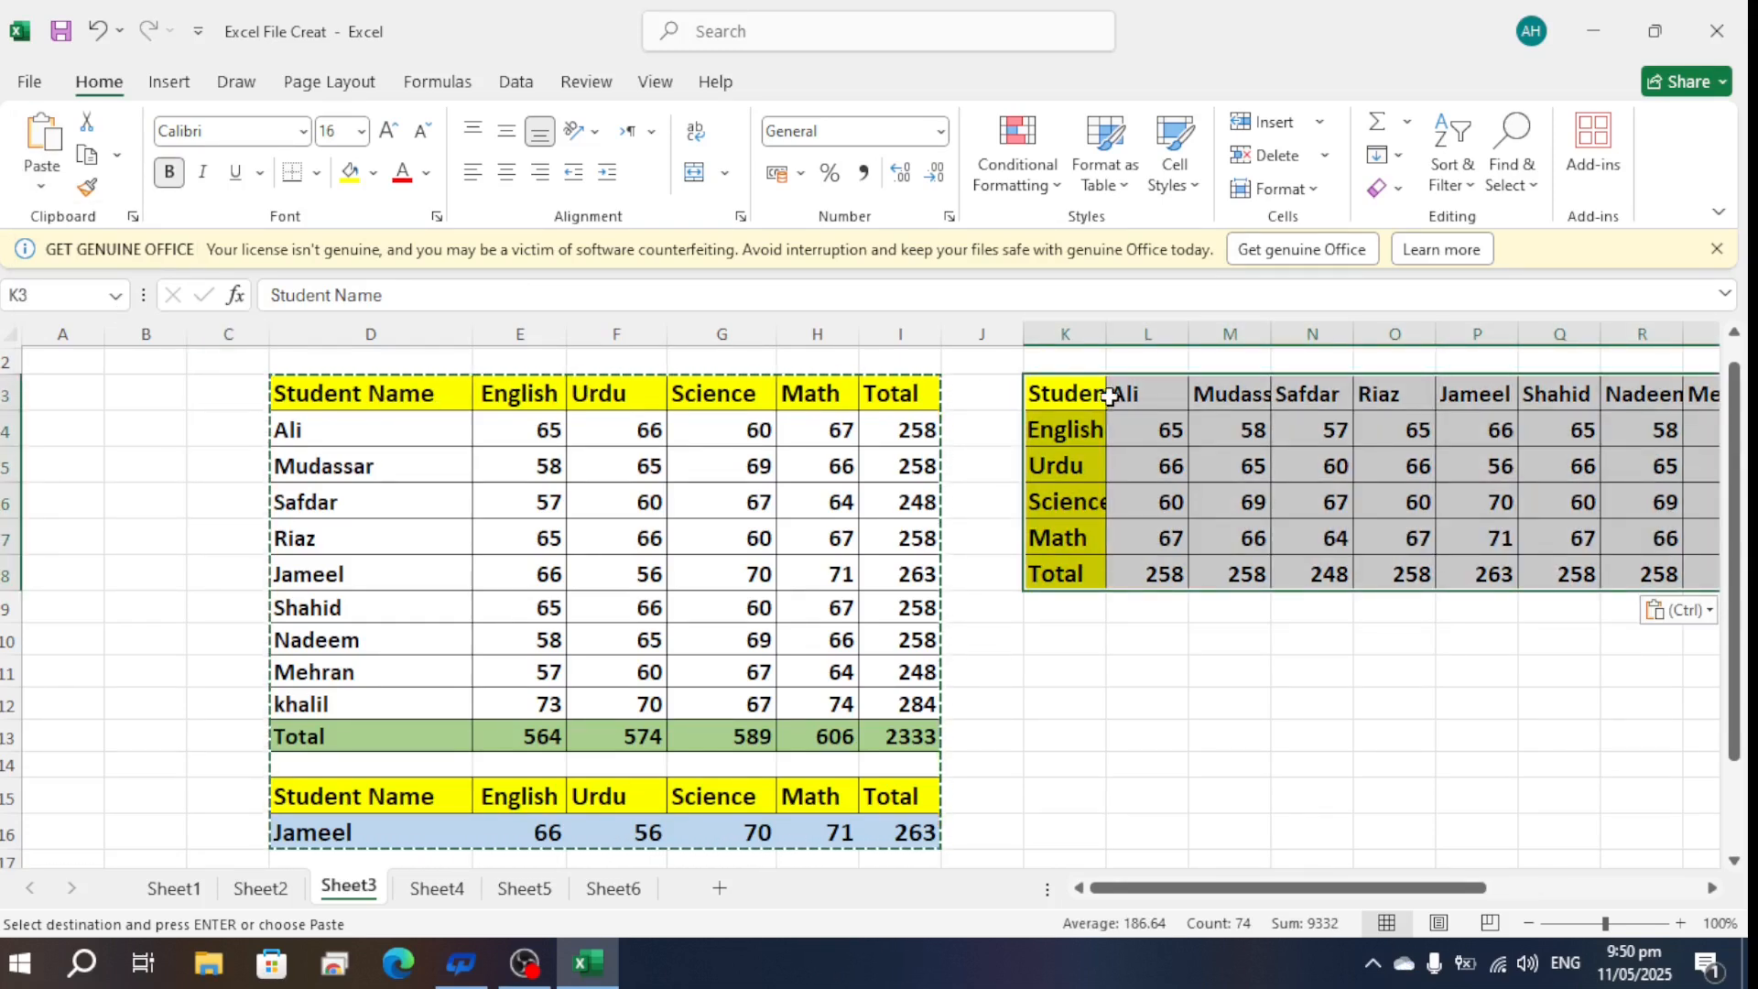
left_click_drag(1111, 333, 1239, 332)
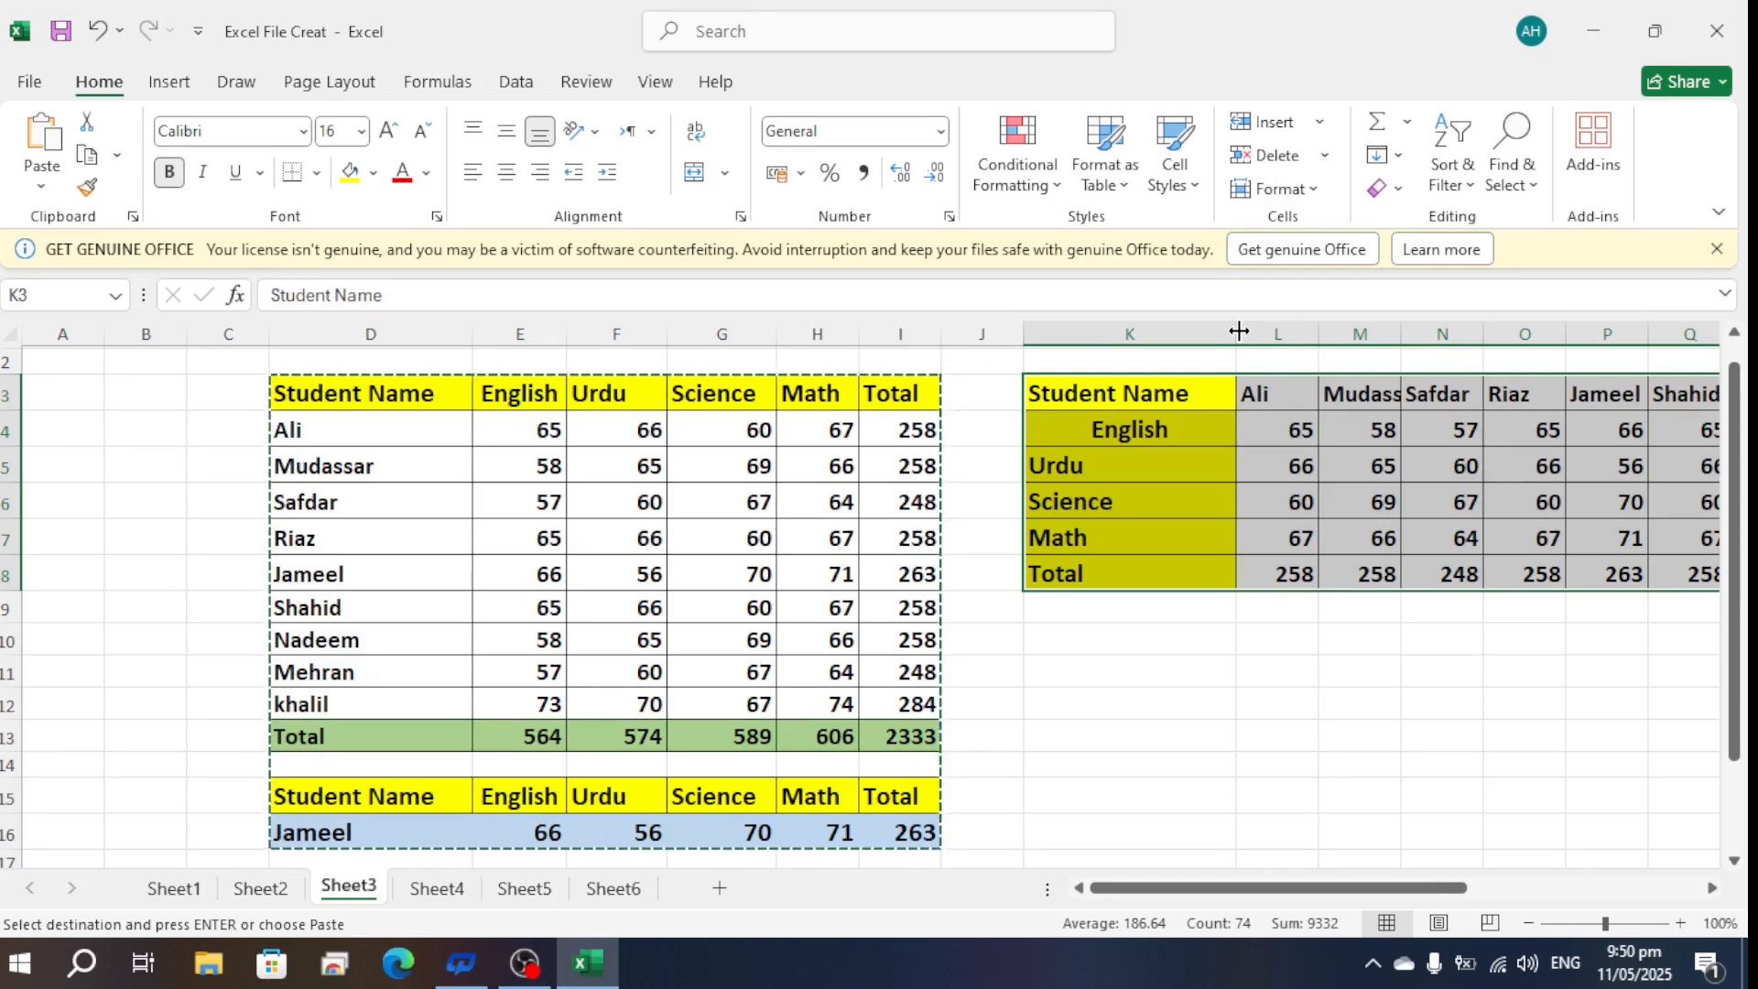
key("ctrl+z")
key("ctrl+z")
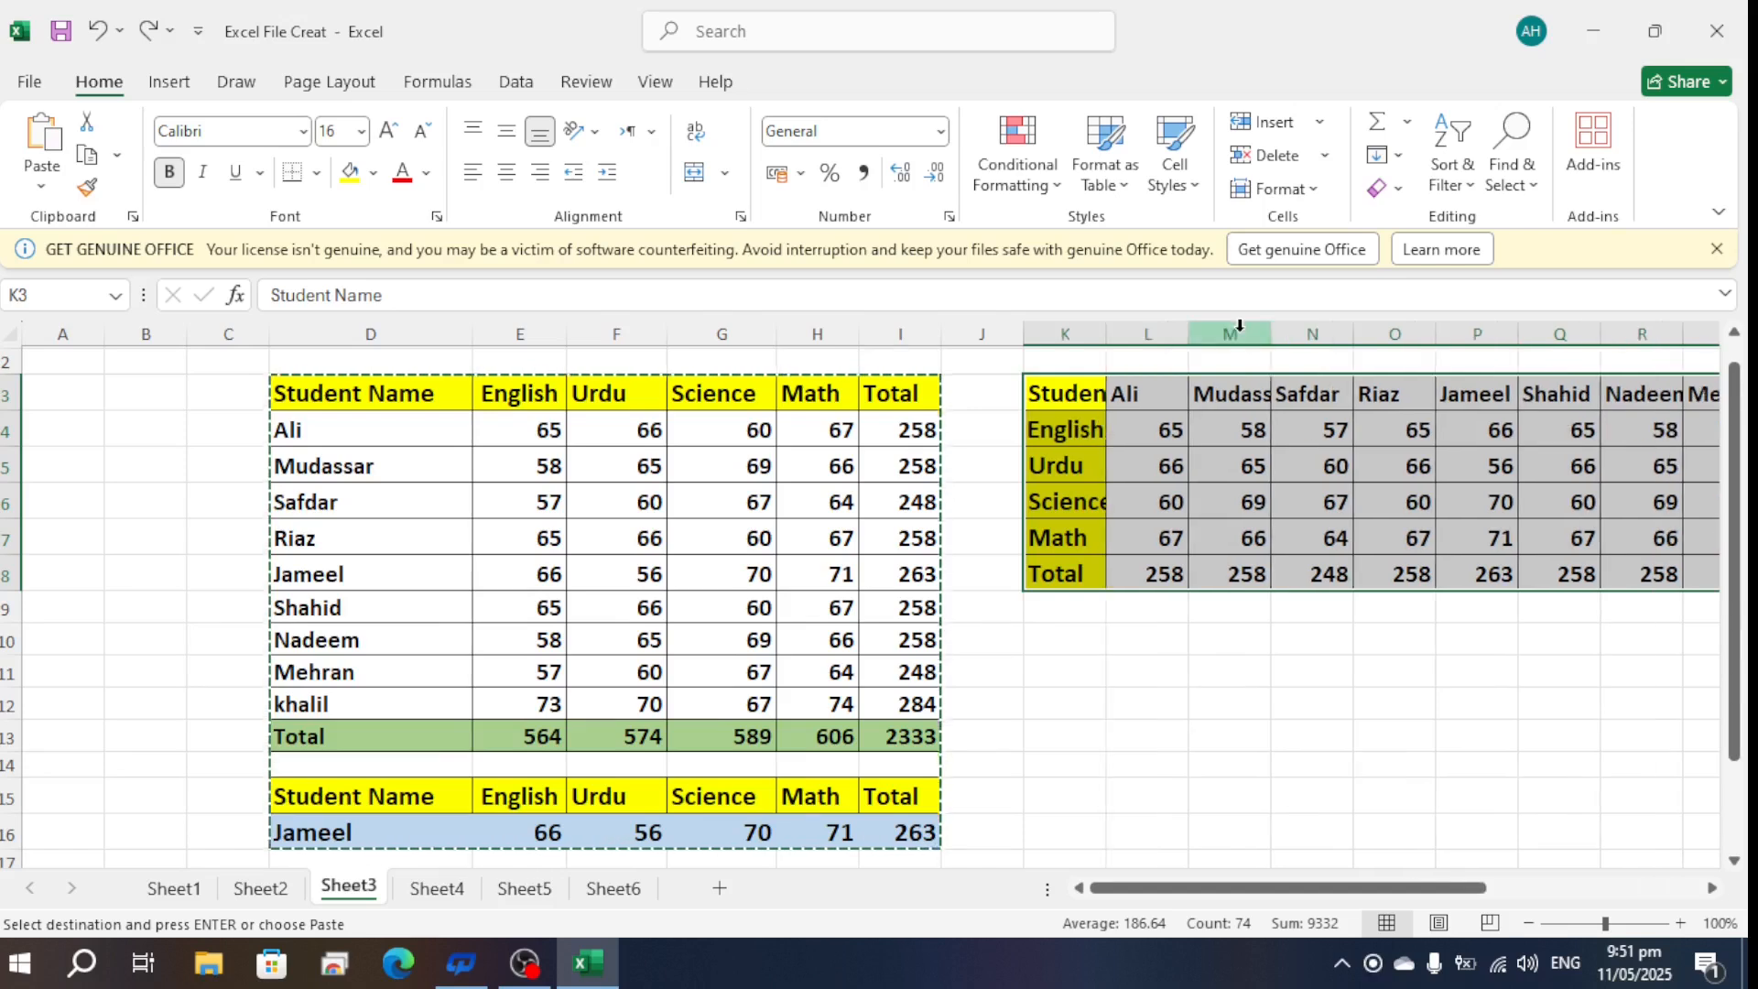
key("ctrl+z")
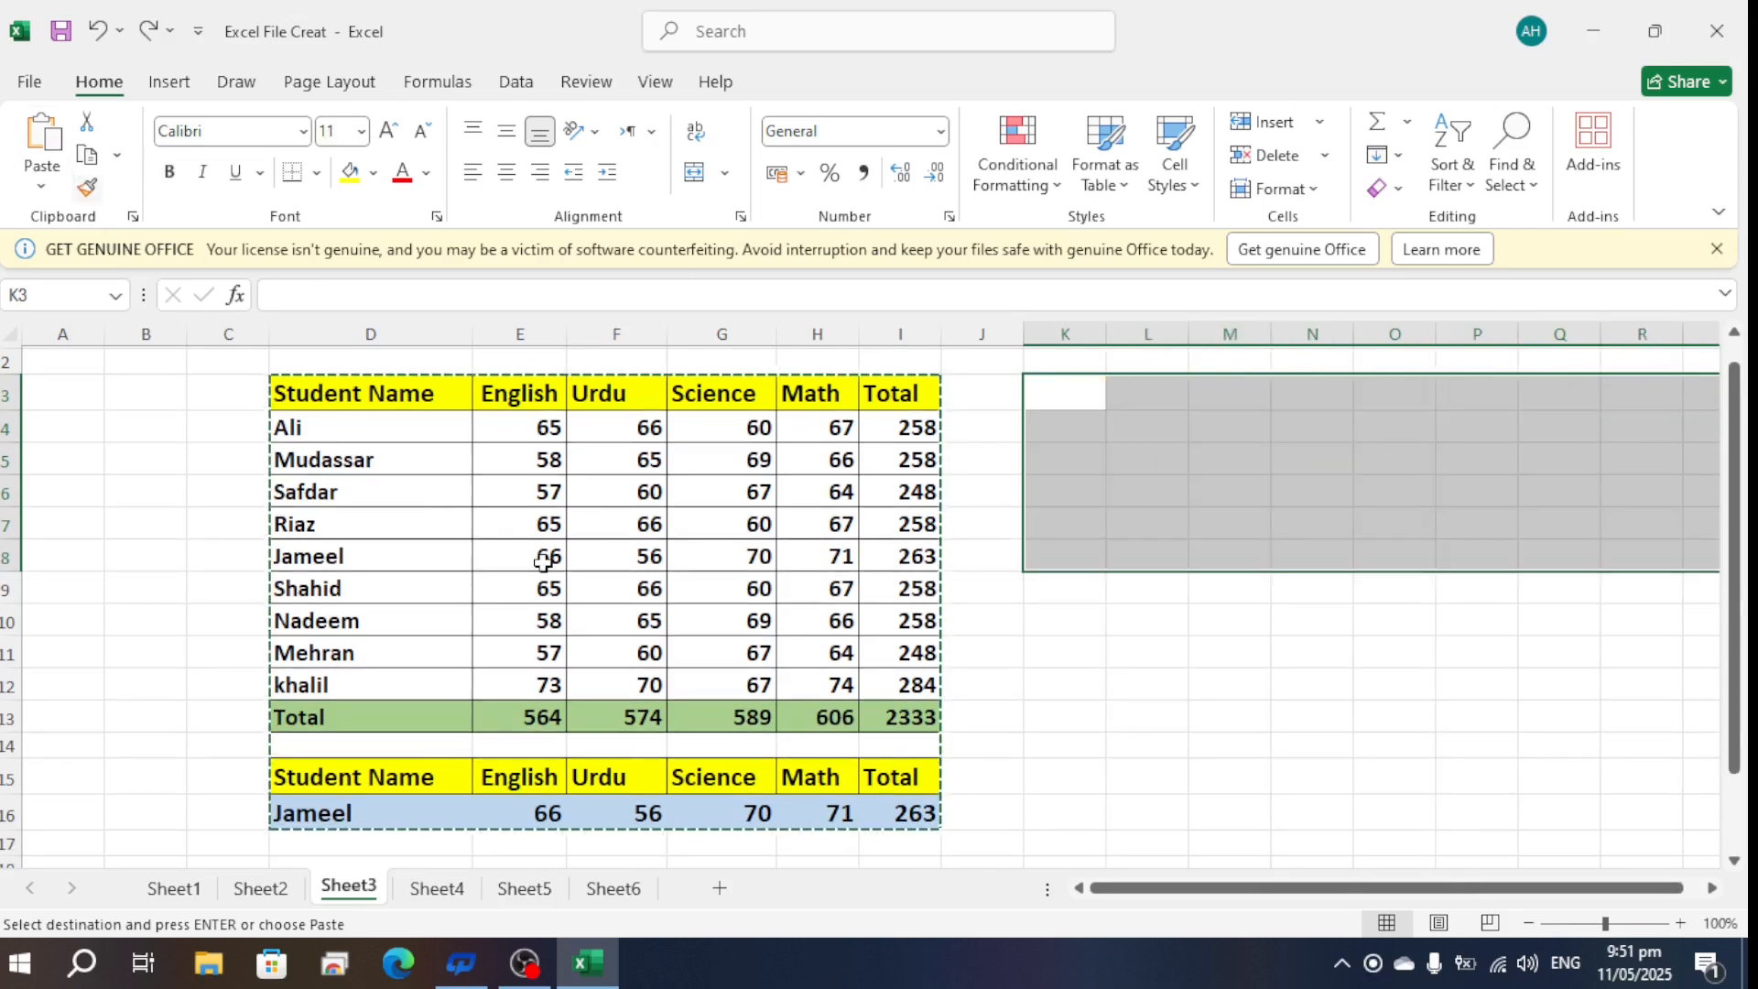
left_click(1013, 618)
left_click(1066, 392)
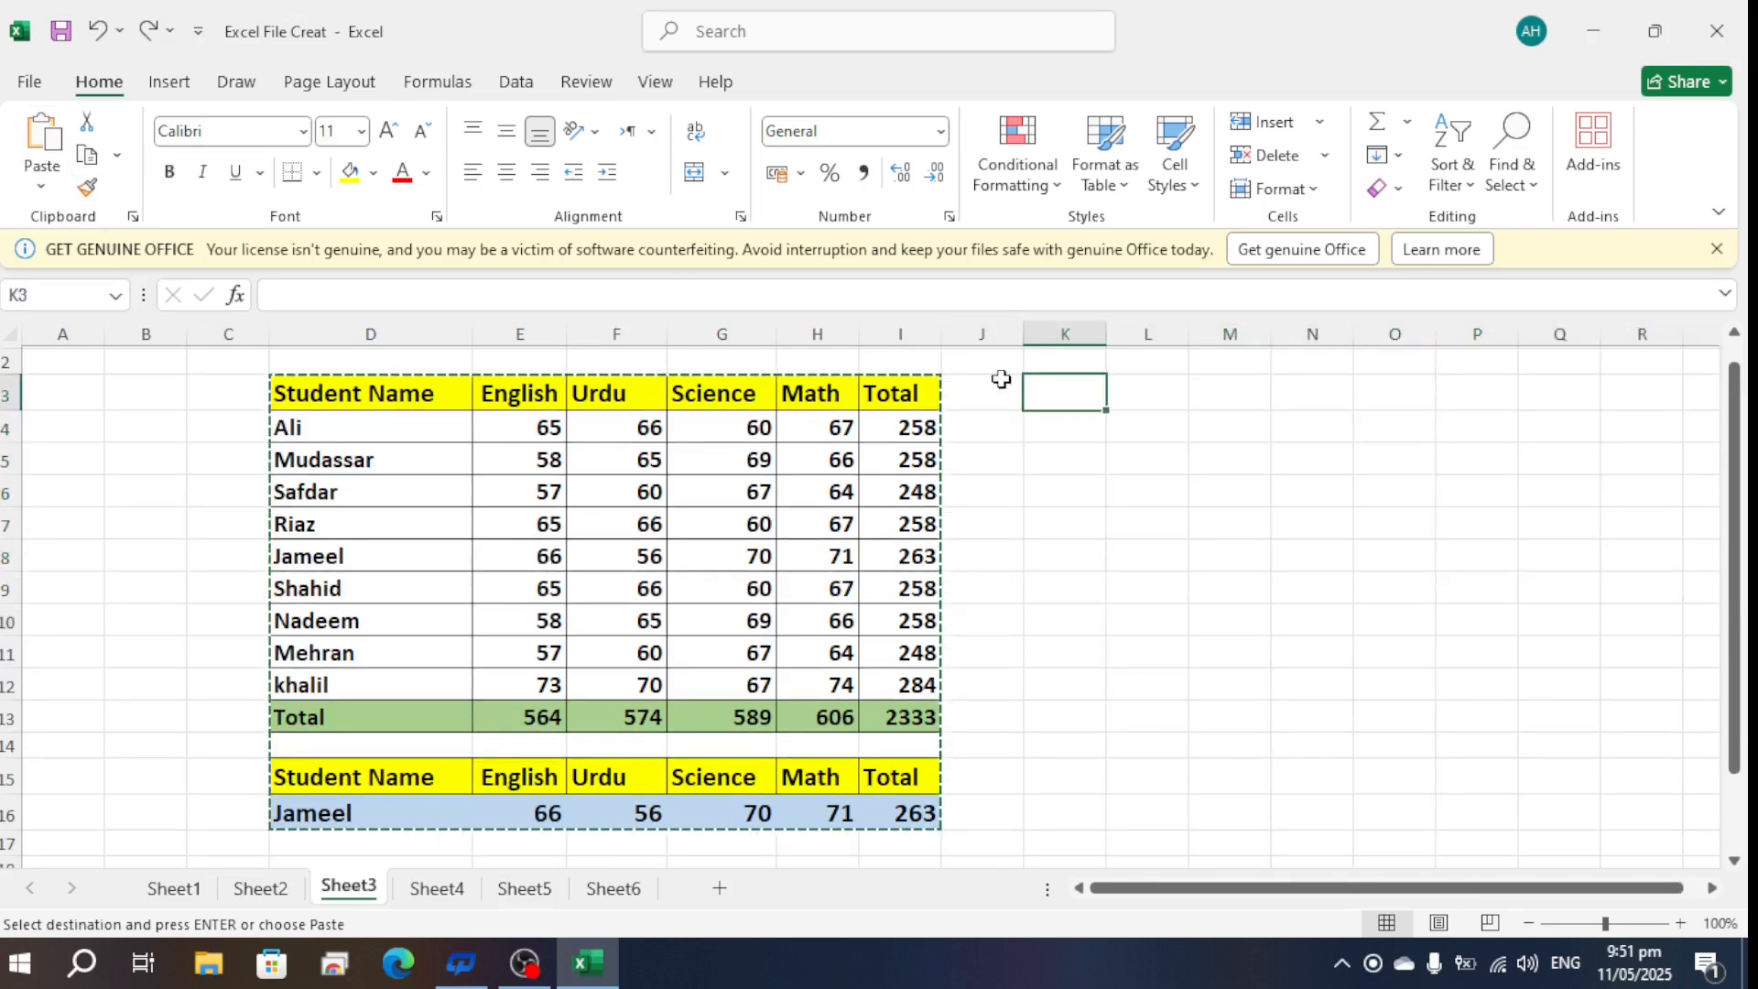
left_click(41, 186)
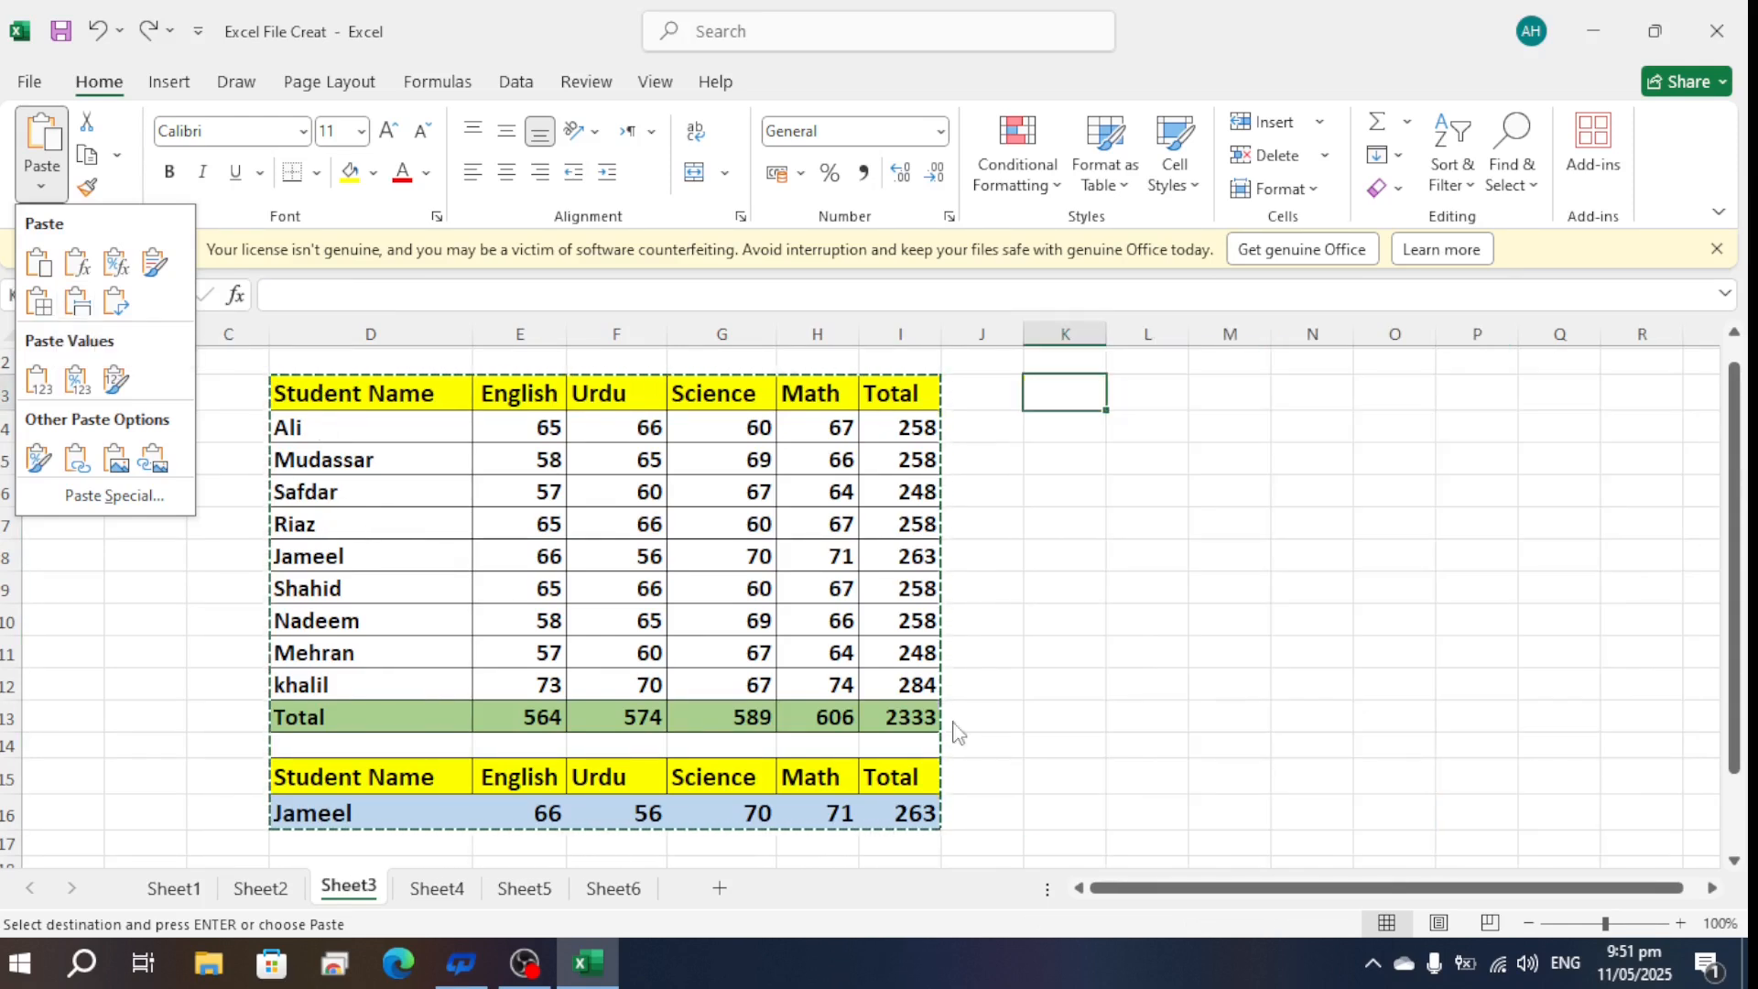
left_click(1118, 575)
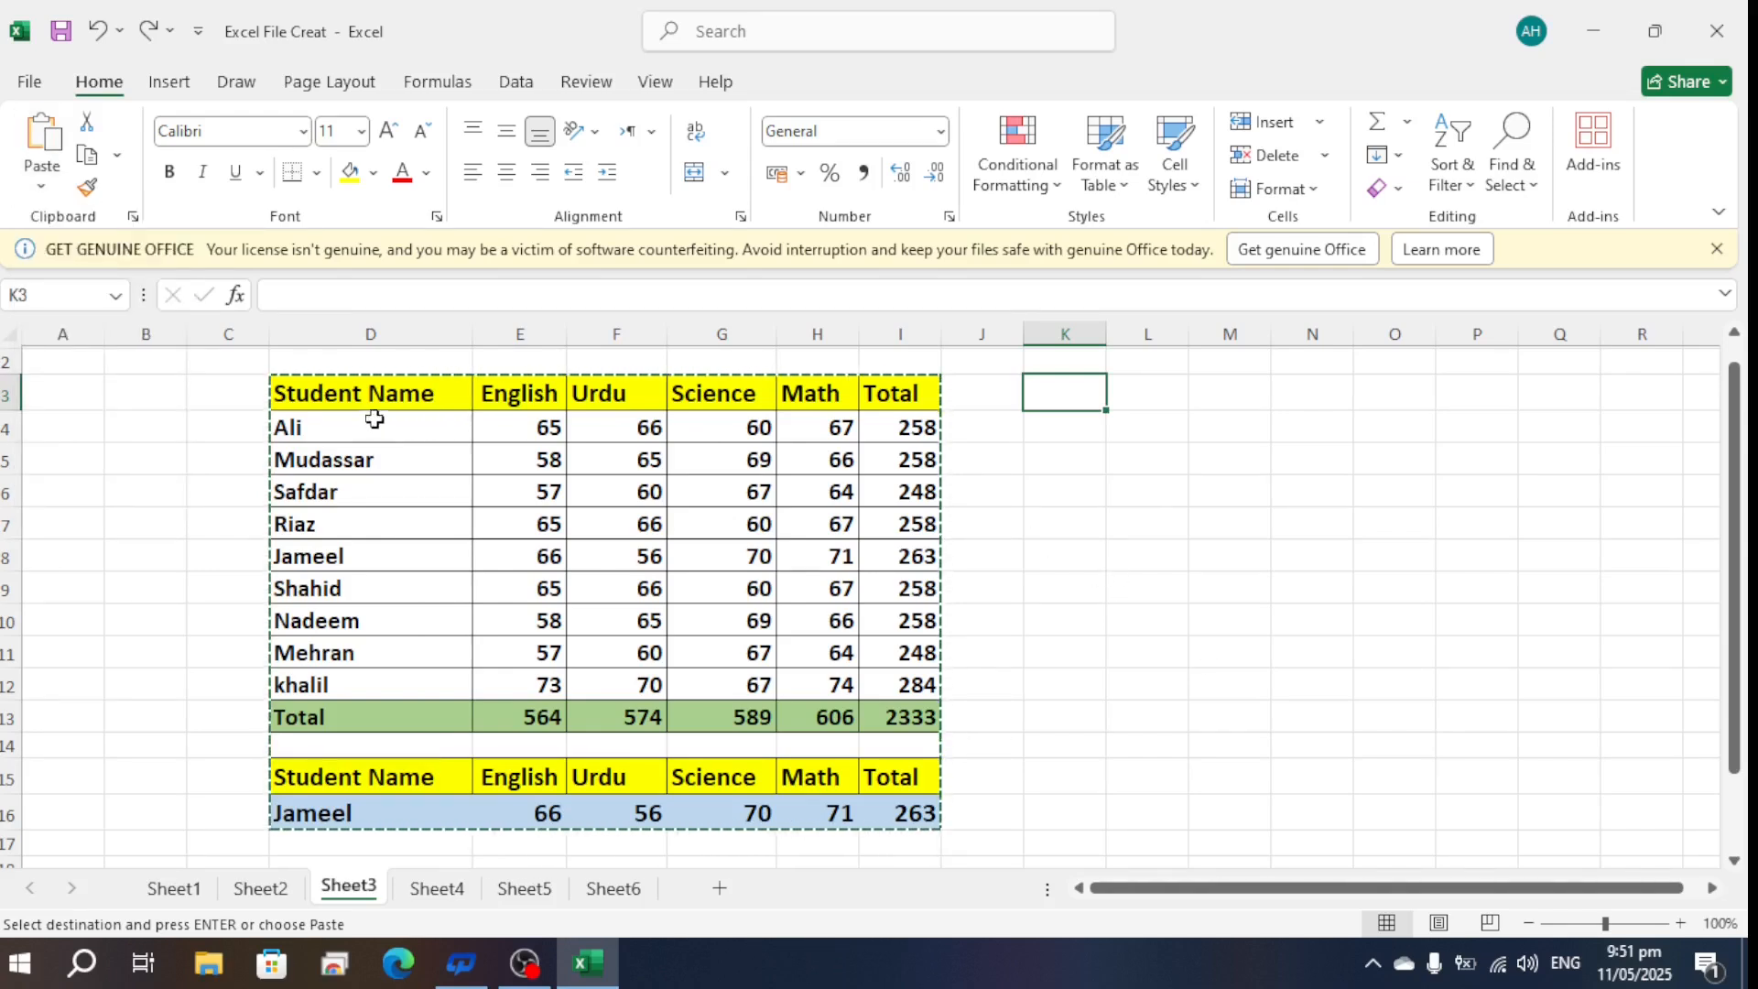
Paste the copied range D3:I16 as a picture and move it beside the original tables, spanning about columns J to R
left_click_drag(370, 392, 891, 814)
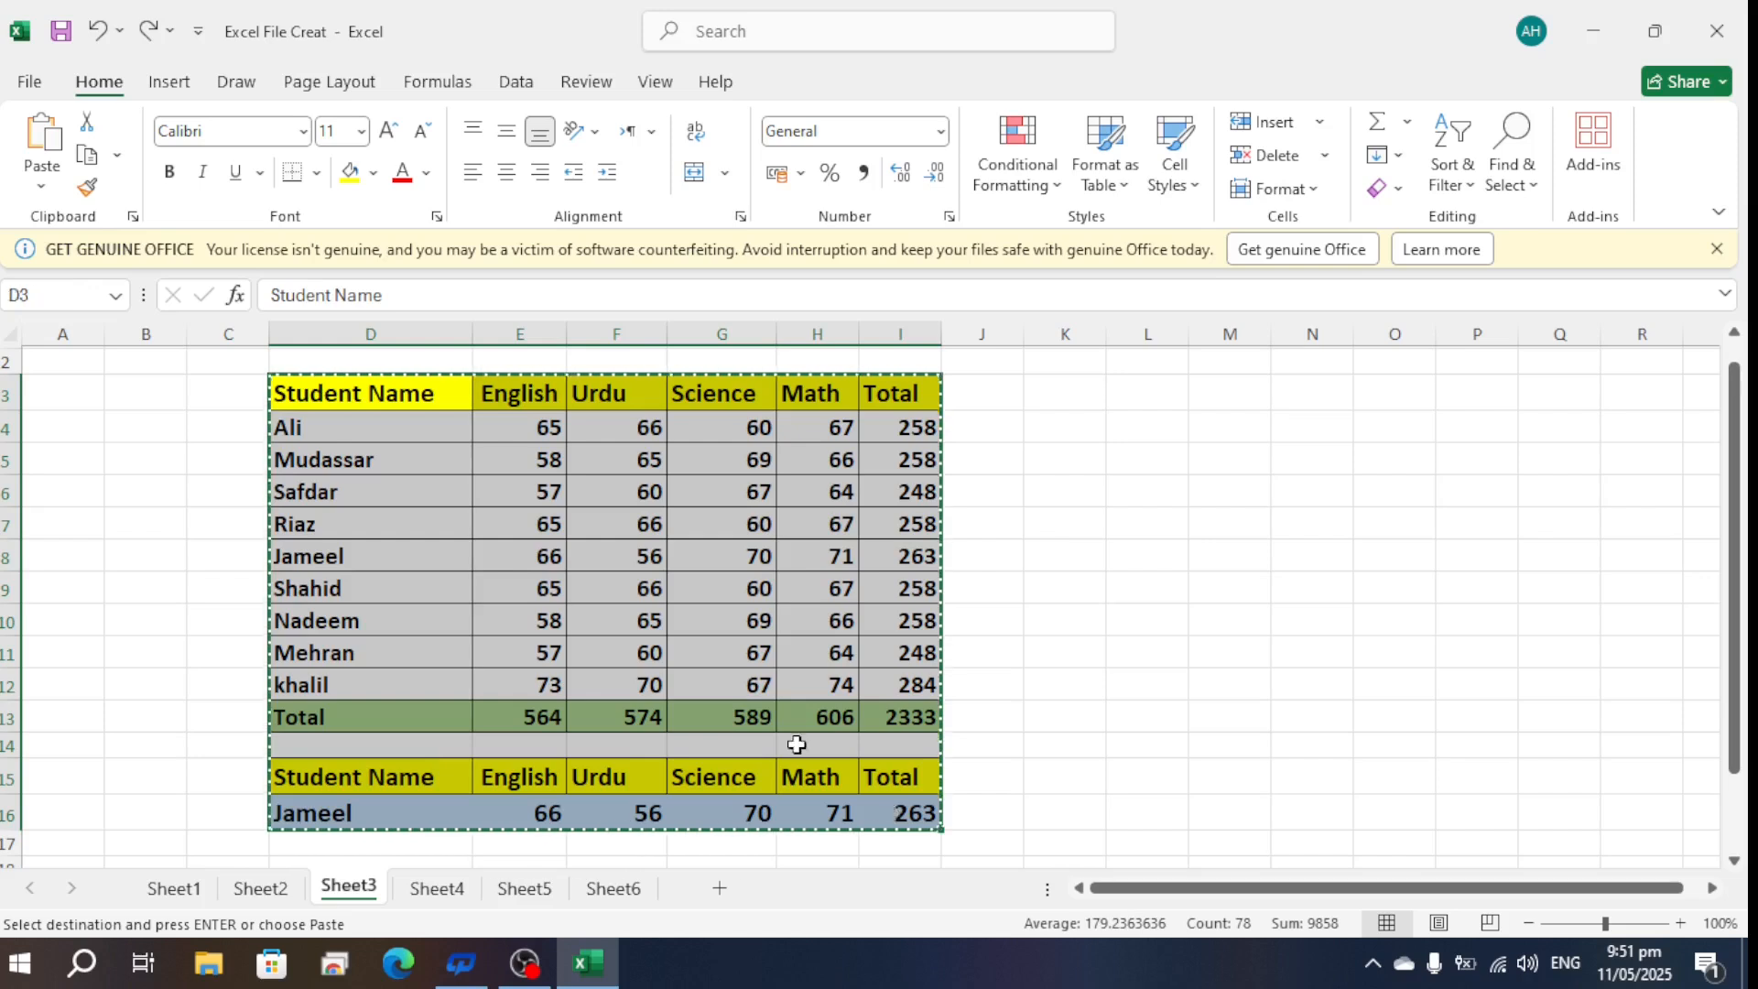
left_click(43, 189)
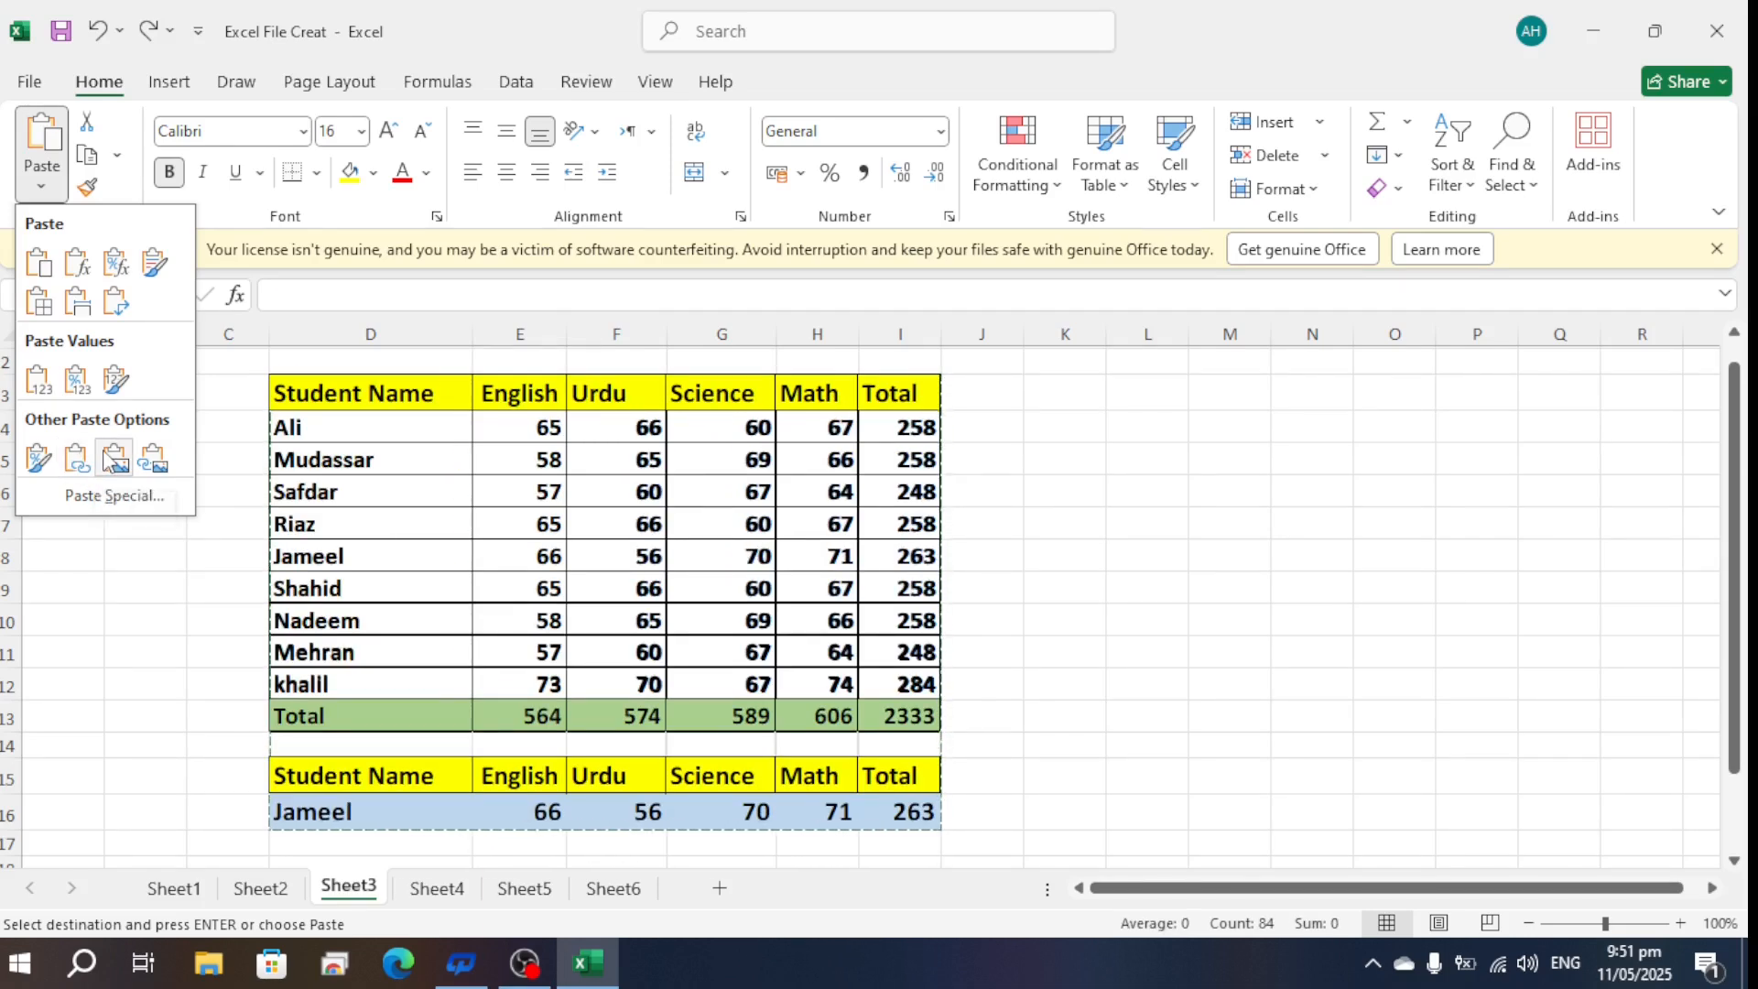
left_click(113, 458)
left_click_drag(812, 403, 1539, 409)
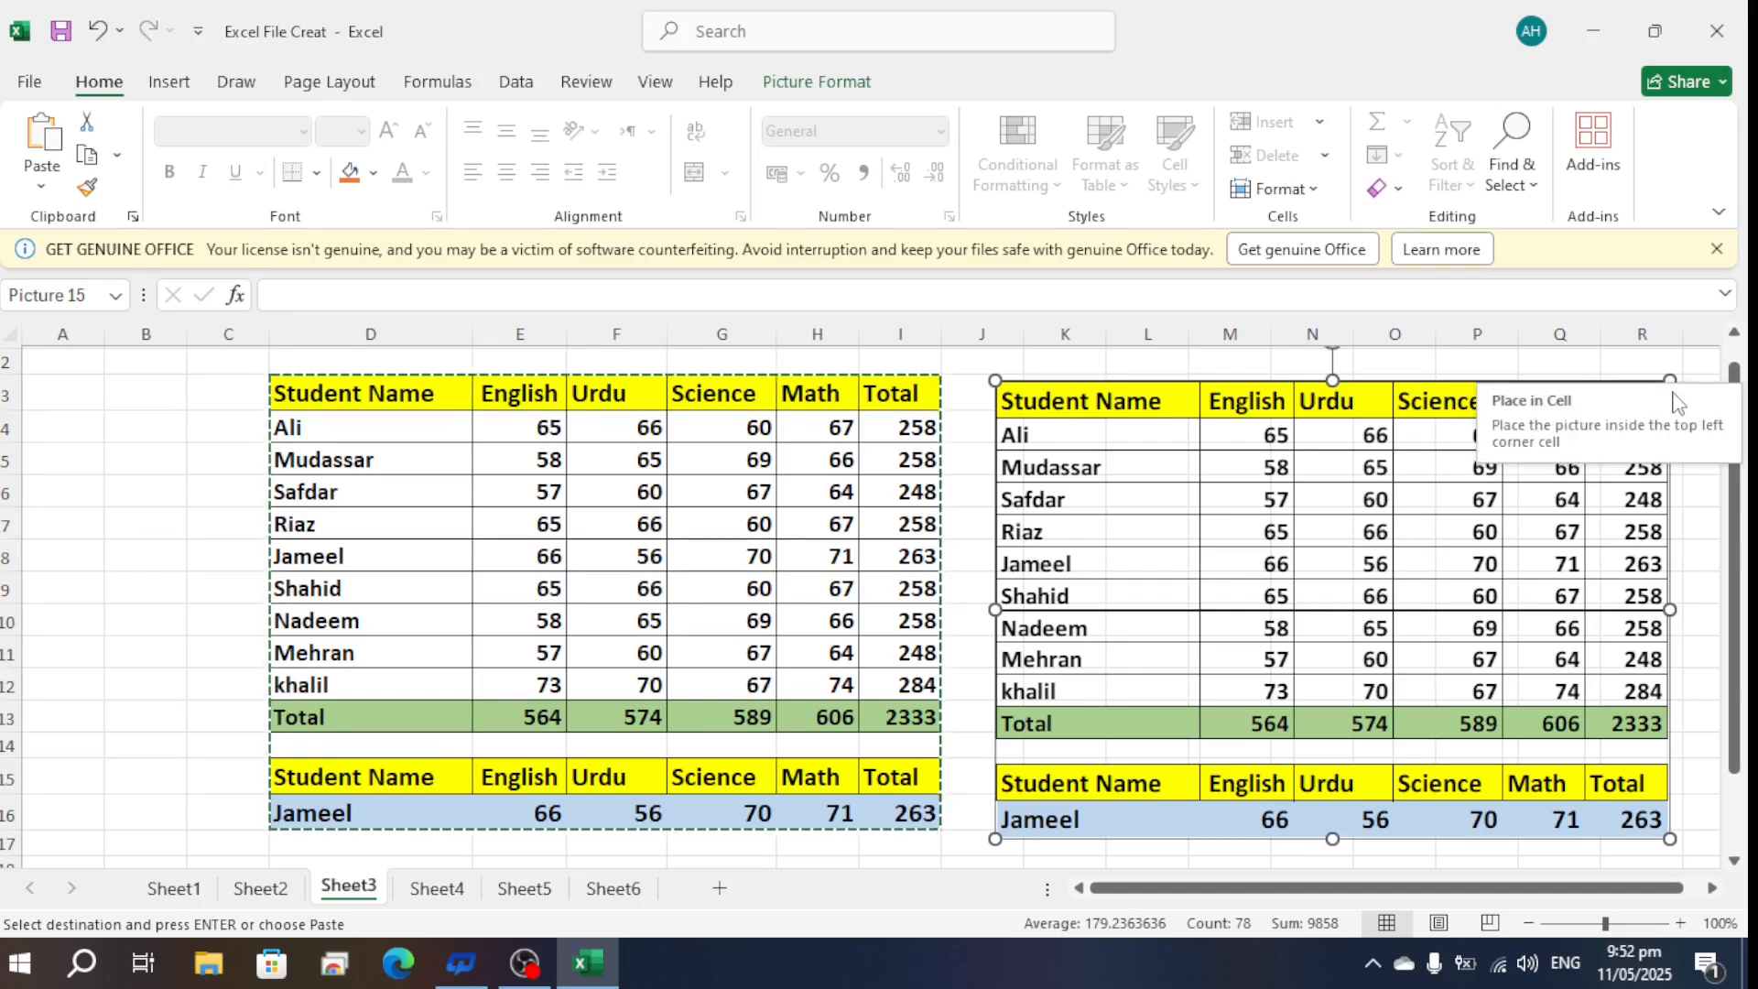
Open the paste options while the pasted picture is selected
left_click(41, 186)
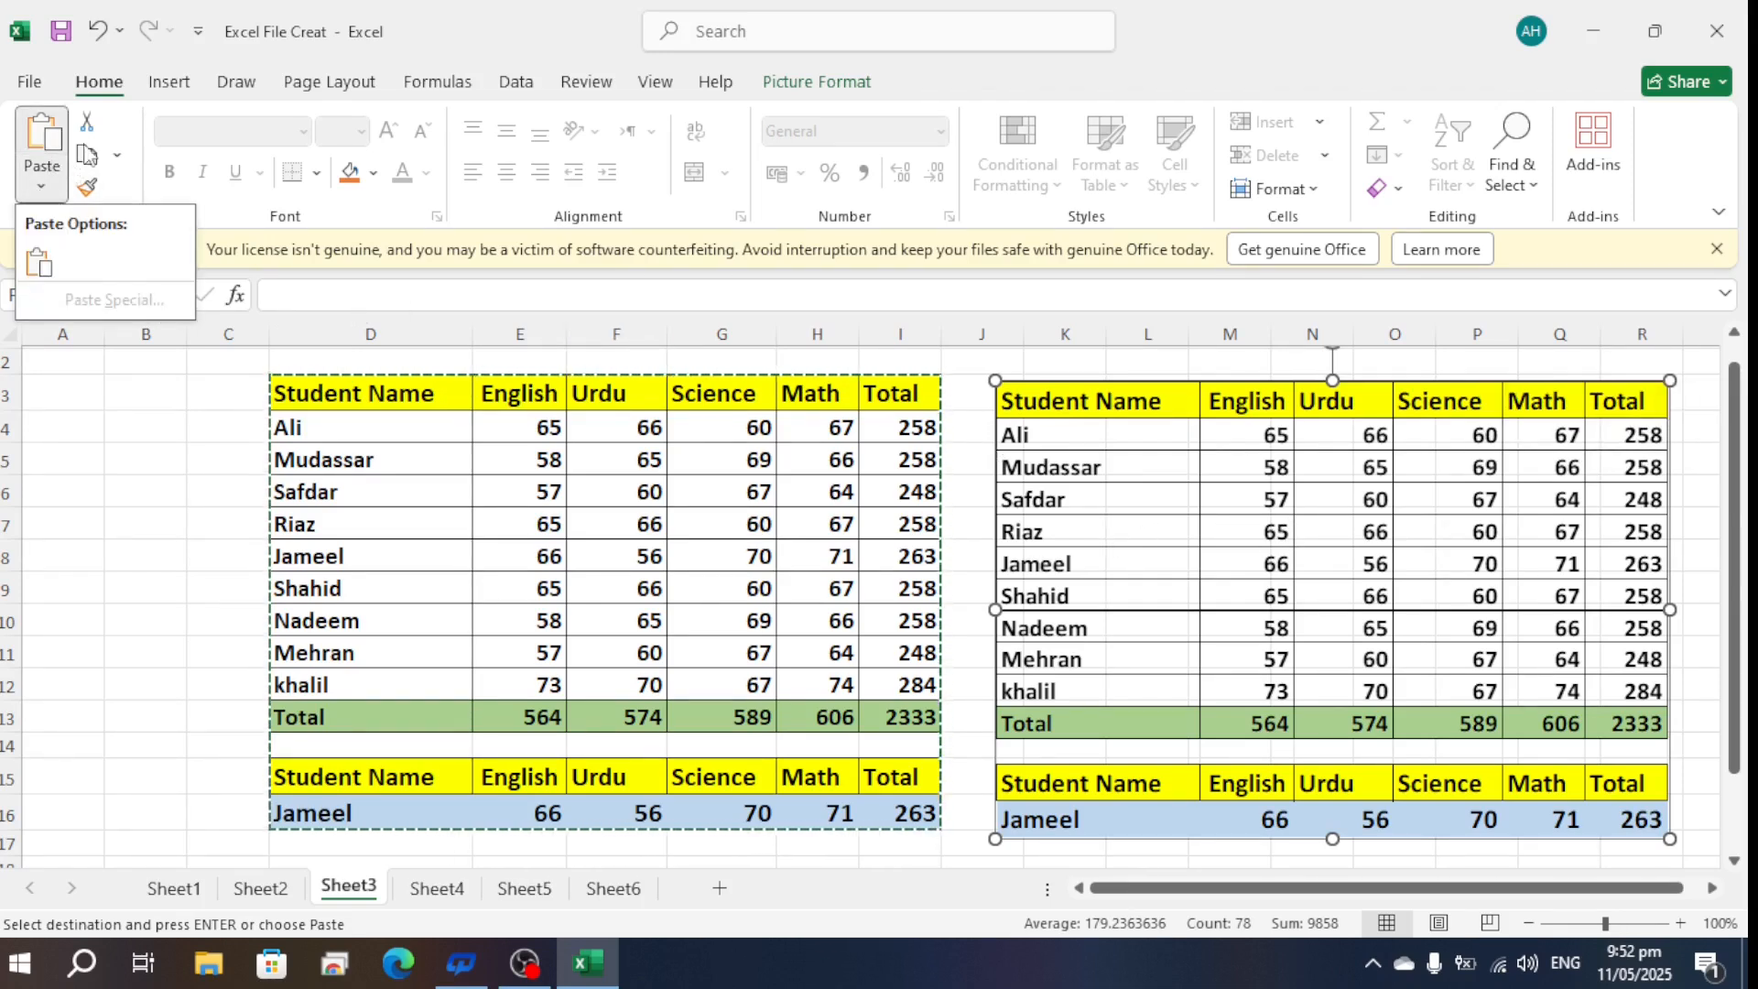